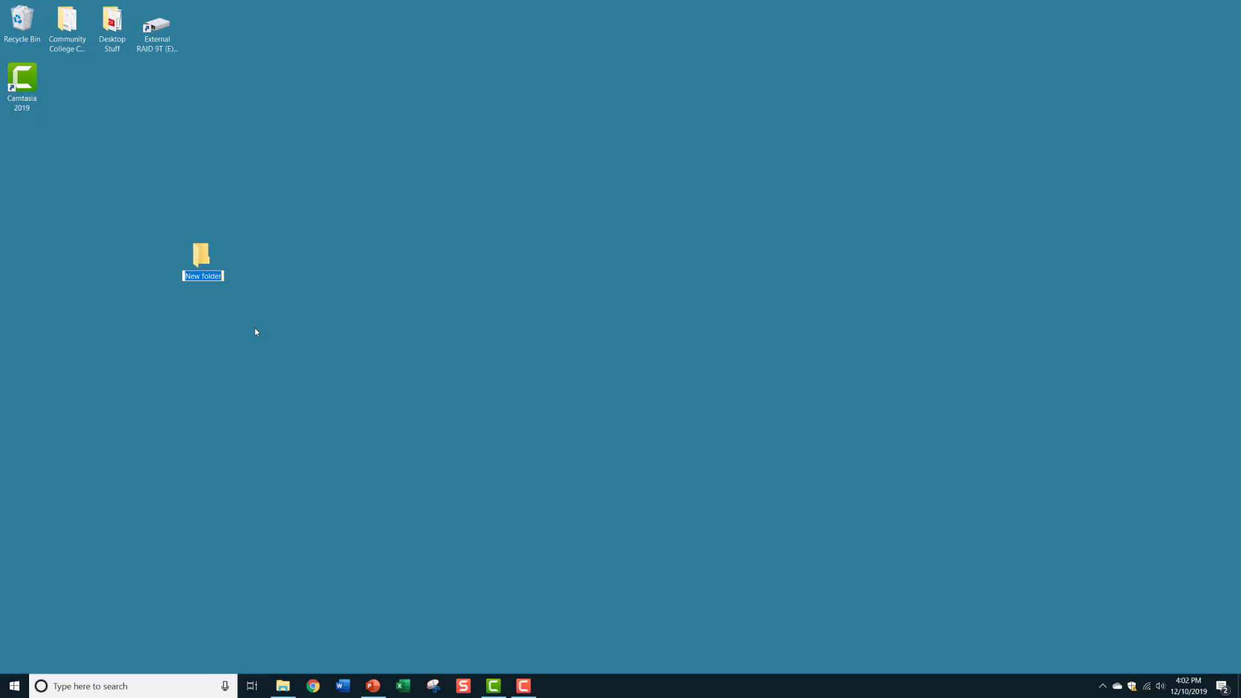
Name the new desktop folder Davis_Pix4D and move it closer to the other desktop icons
{"action": "type", "text": "Dz"}
{"action": "key", "text": "BackSpace"}
{"action": "type", "text": "avis_Pix4D"}
{"action": "key", "text": "Return"}
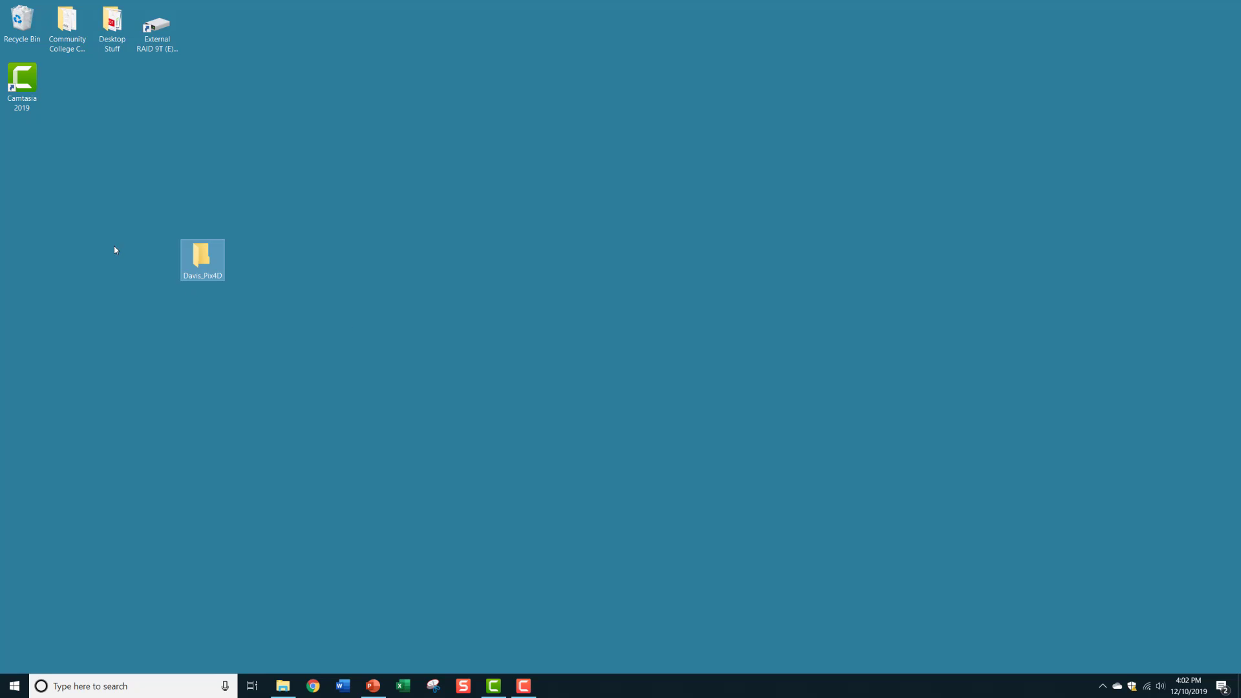
{"action": "left_click_drag", "start_coordinate": [188, 259], "coordinate": [100, 223]}
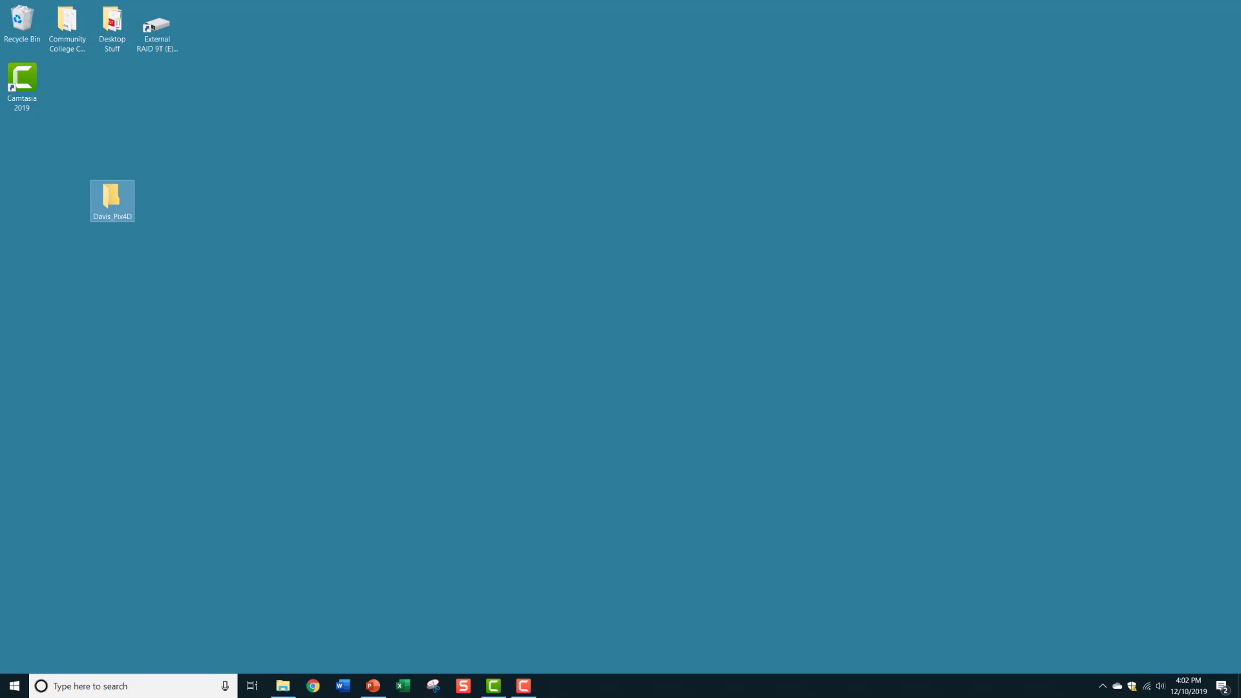
Place the L2_Data zip archive on the desktop and extract its L2_Data folder into the Davis_Pix4D folder
{"action": "left_click_drag", "start_coordinate": [372, 2], "coordinate": [447, 242]}
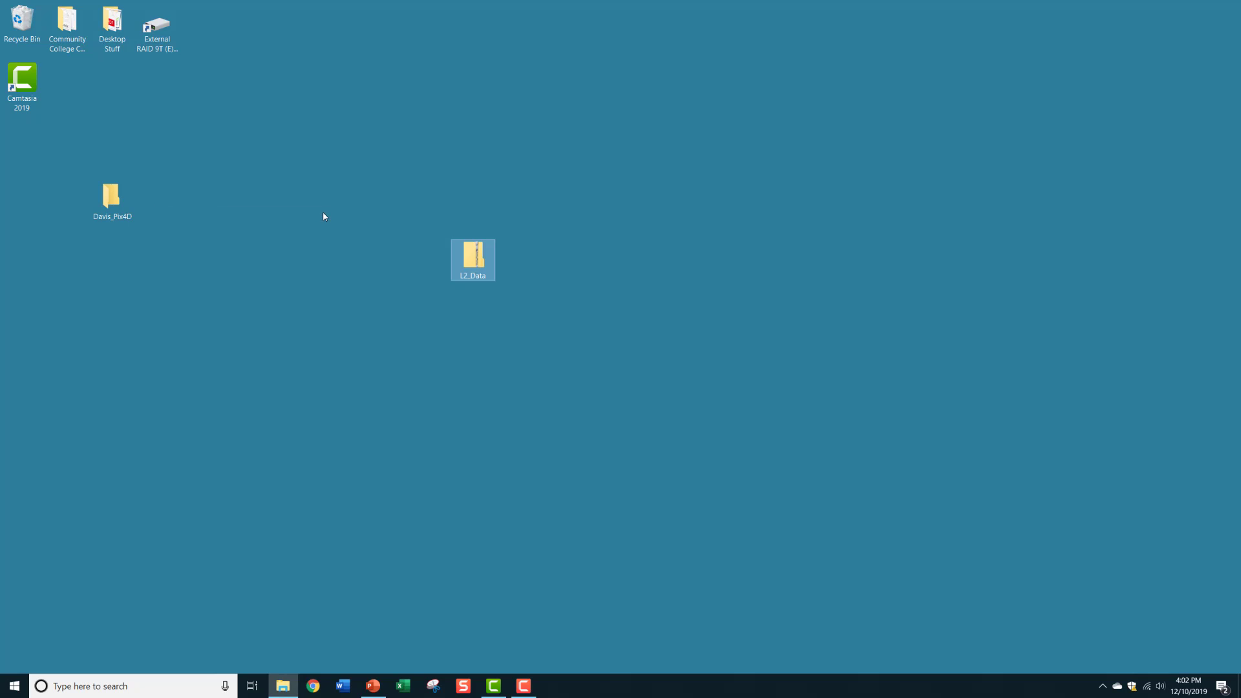
{"action": "left_click_drag", "start_coordinate": [479, 261], "coordinate": [298, 146]}
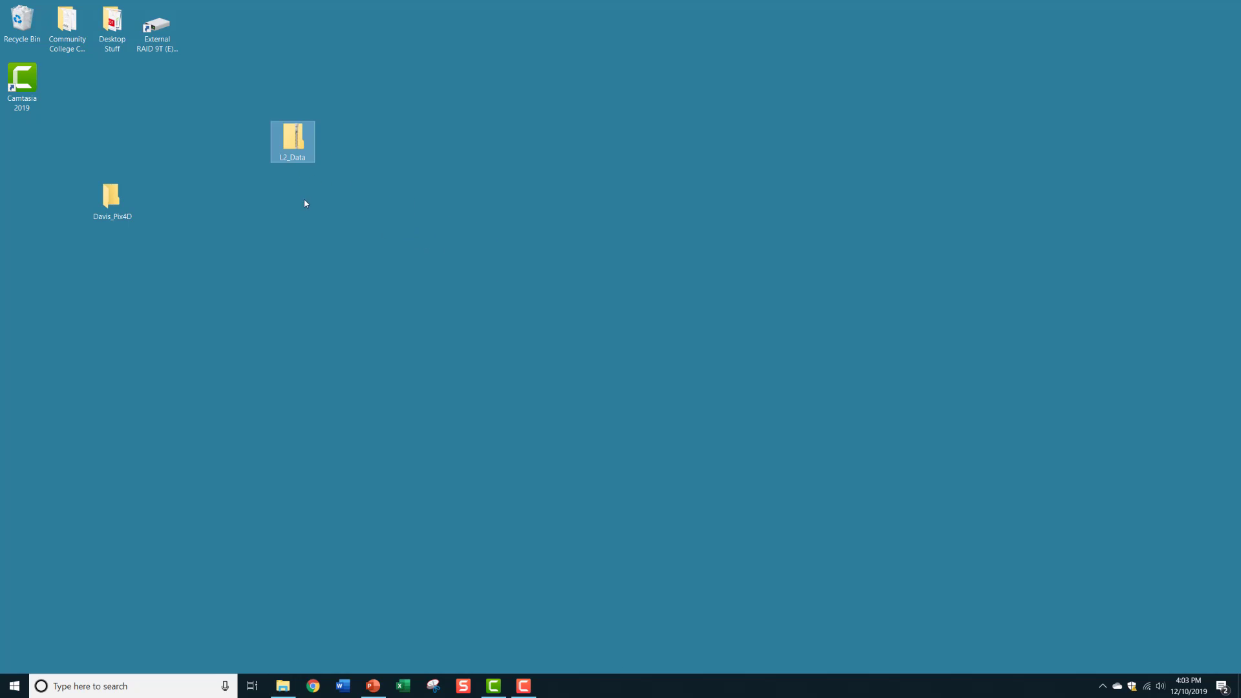
{"action": "double_click", "coordinate": [290, 137]}
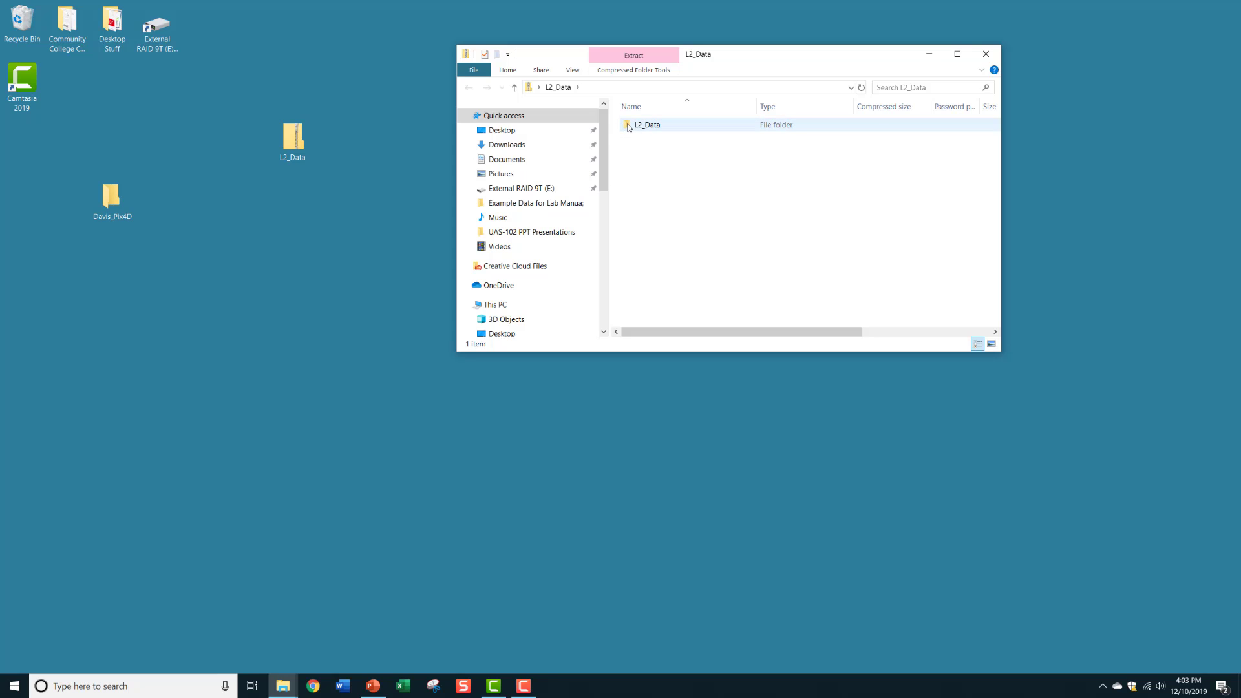
{"action": "left_click_drag", "start_coordinate": [628, 127], "coordinate": [118, 198]}
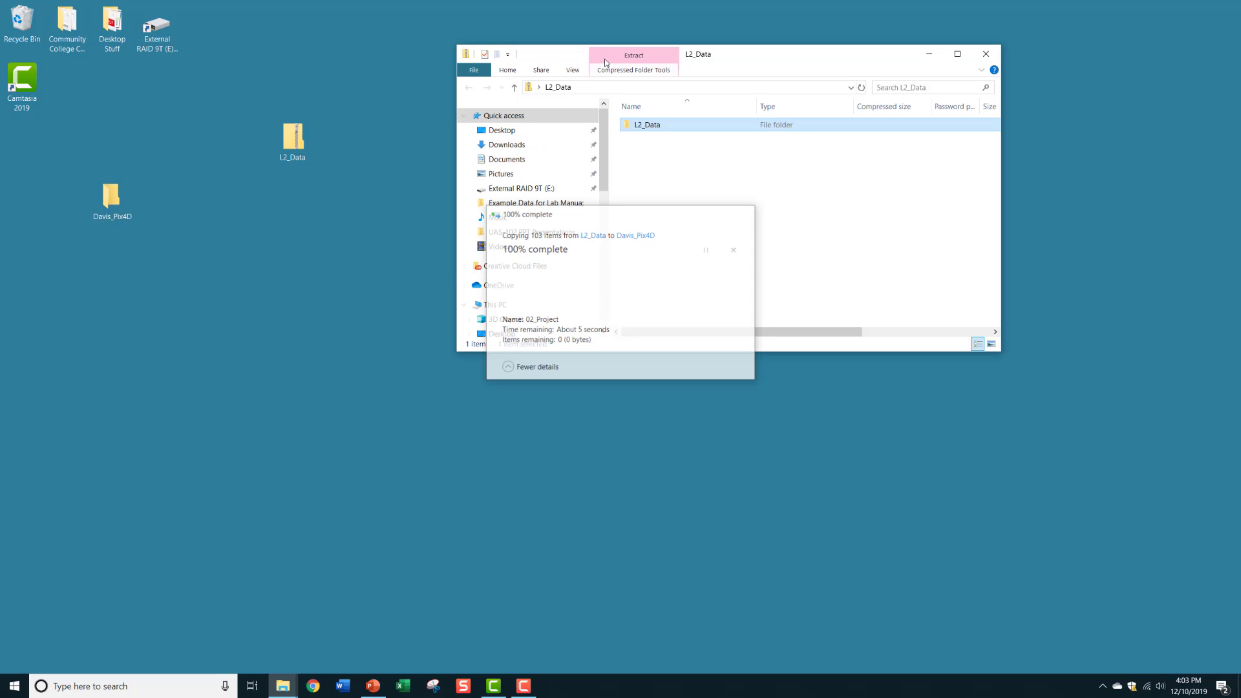
{"action": "left_click", "coordinate": [995, 47]}
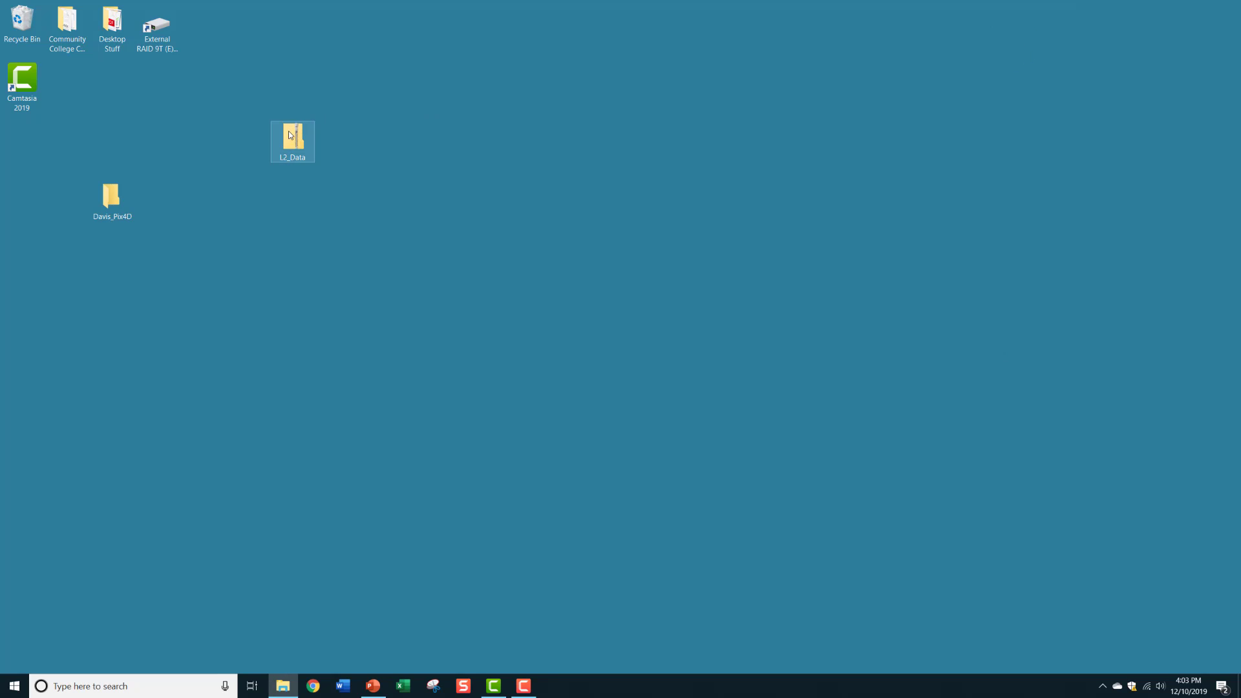
{"action": "right_click_drag", "start_coordinate": [290, 134], "coordinate": [288, 136]}
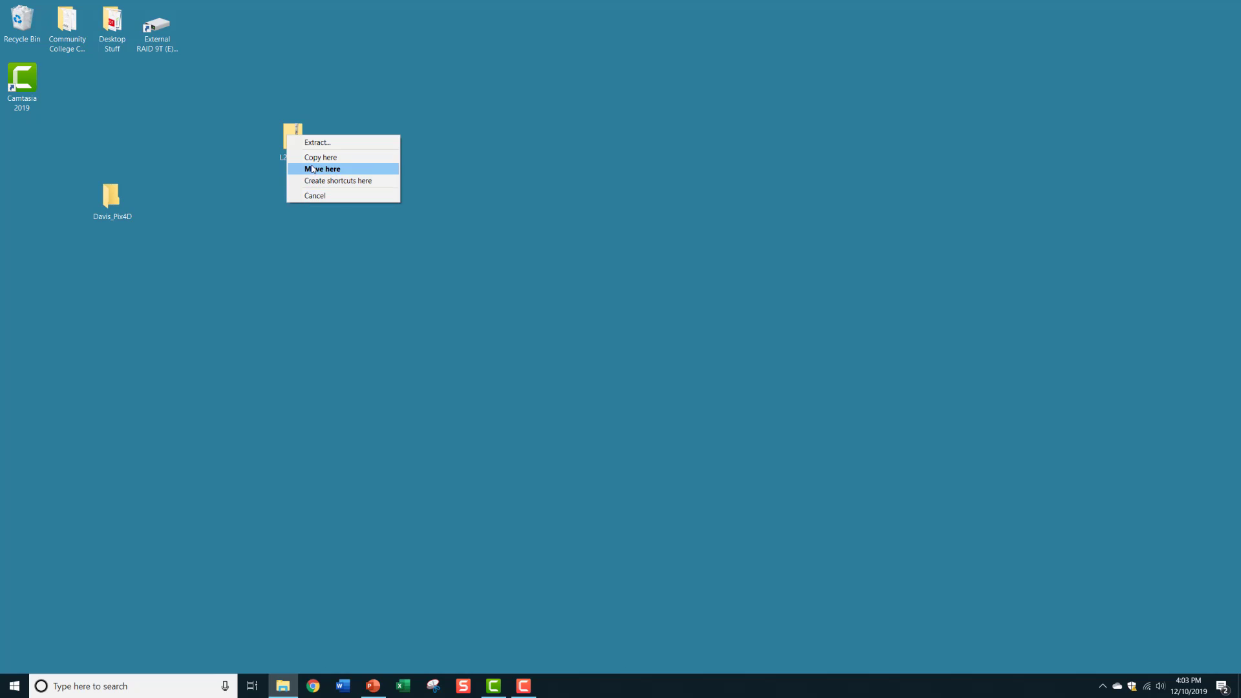
{"action": "left_click", "coordinate": [213, 137]}
{"action": "right_click_drag", "start_coordinate": [288, 136], "coordinate": [281, 137]}
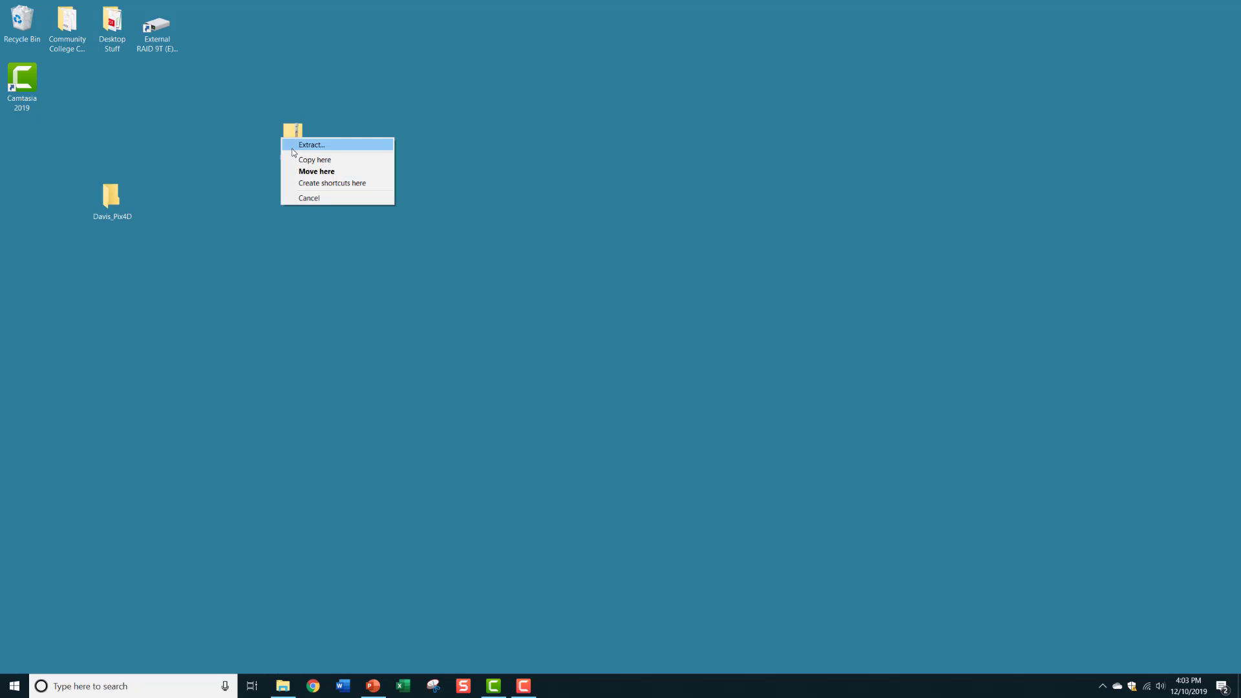
Move the L2_Data zip archive from the desktop to the Recycle Bin
{"action": "left_click_drag", "start_coordinate": [293, 134], "coordinate": [14, 17]}
Examine the extracted L2_Data subfolders inside Davis_Pix4D and look through the drone photos in 01_Images
{"action": "double_click", "coordinate": [110, 196]}
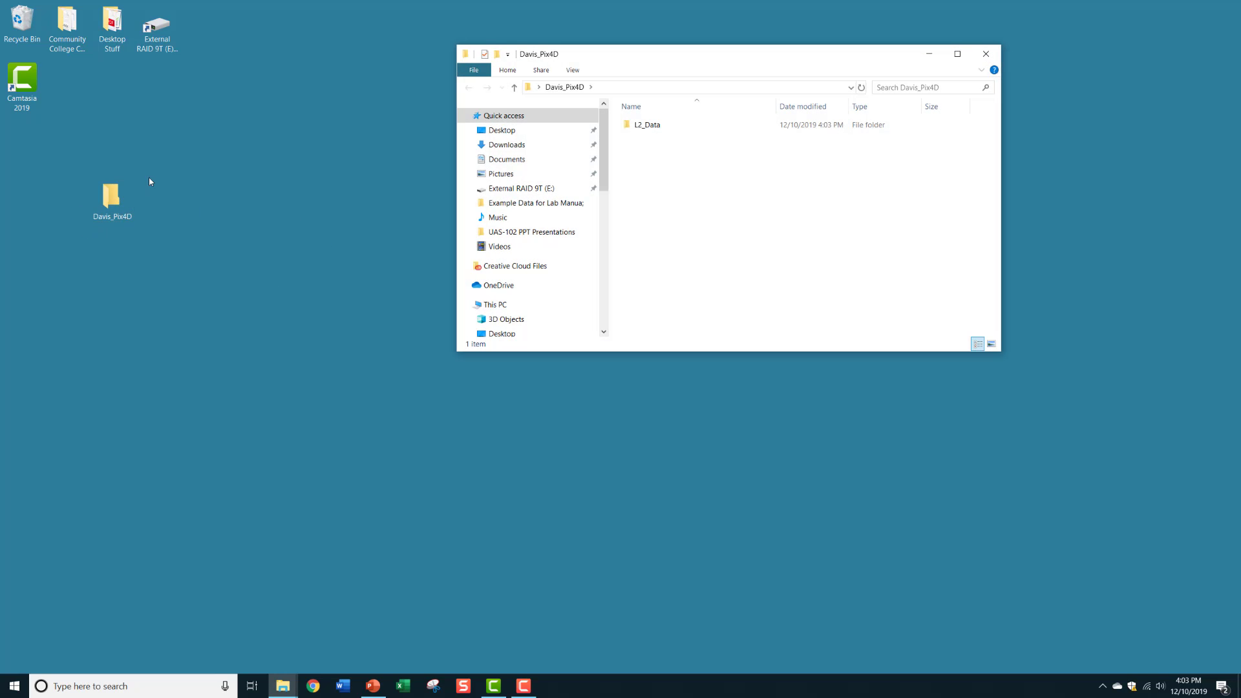
{"action": "double_click", "coordinate": [631, 127]}
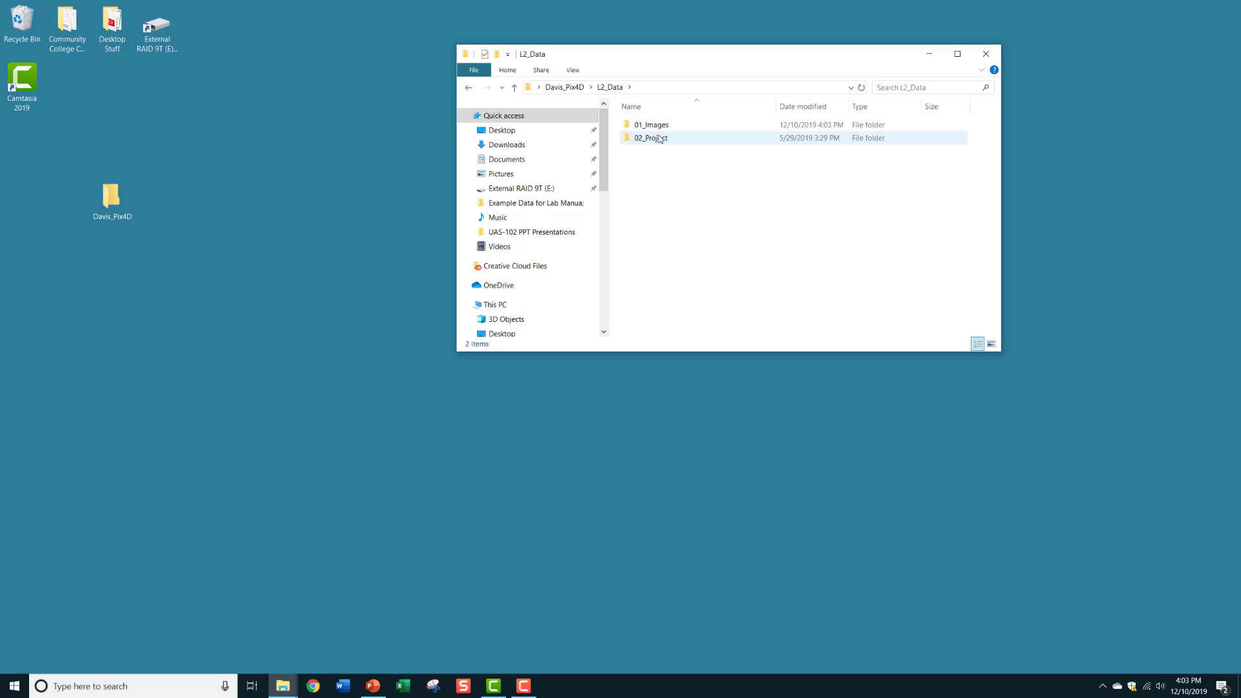
{"action": "mouse_move", "coordinate": [637, 143]}
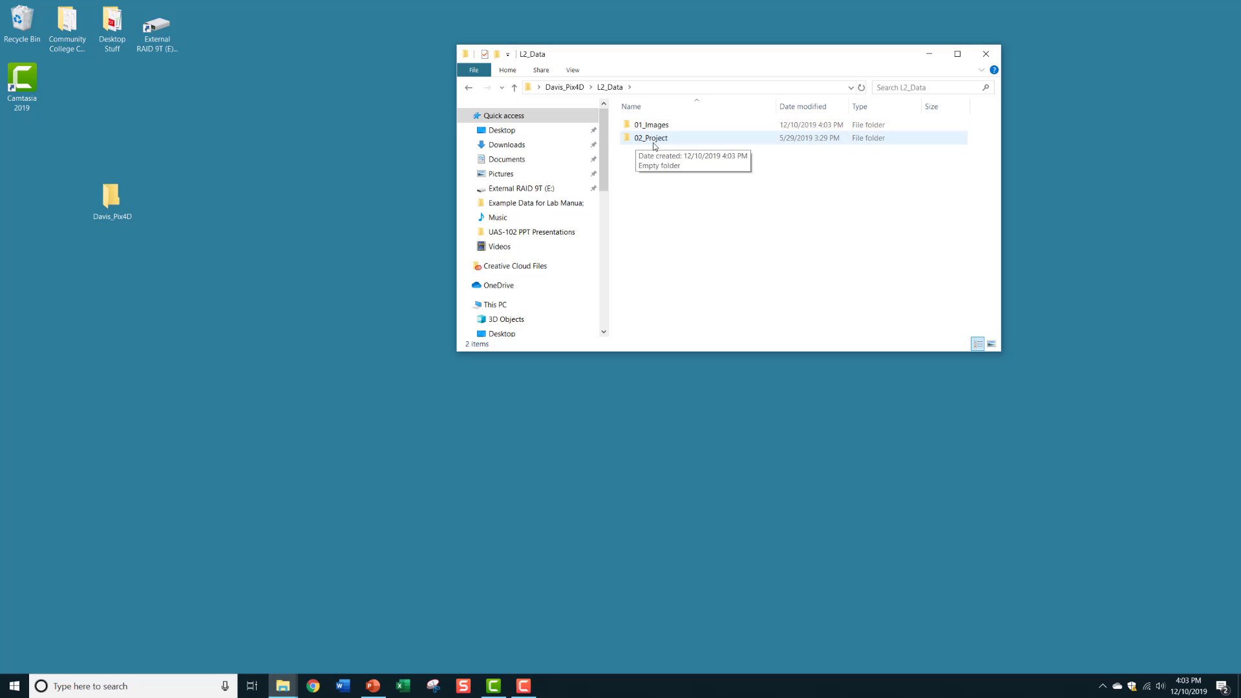
{"action": "left_click", "coordinate": [626, 126]}
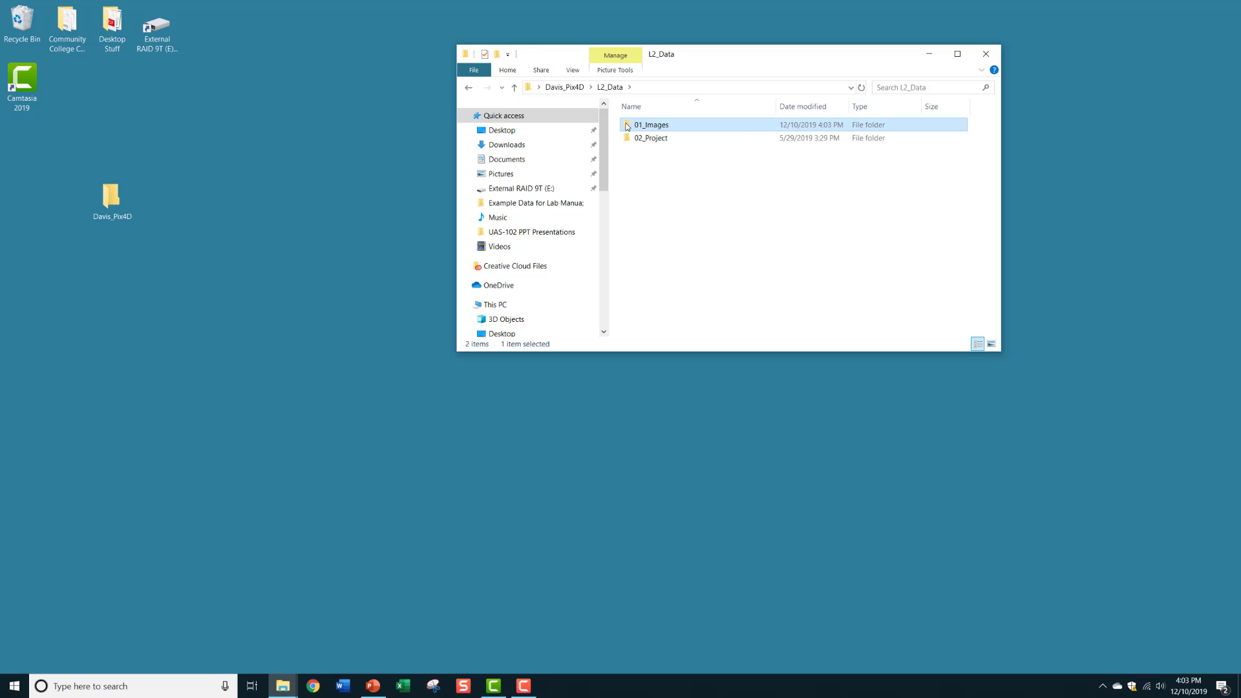
{"action": "double_click", "coordinate": [628, 128]}
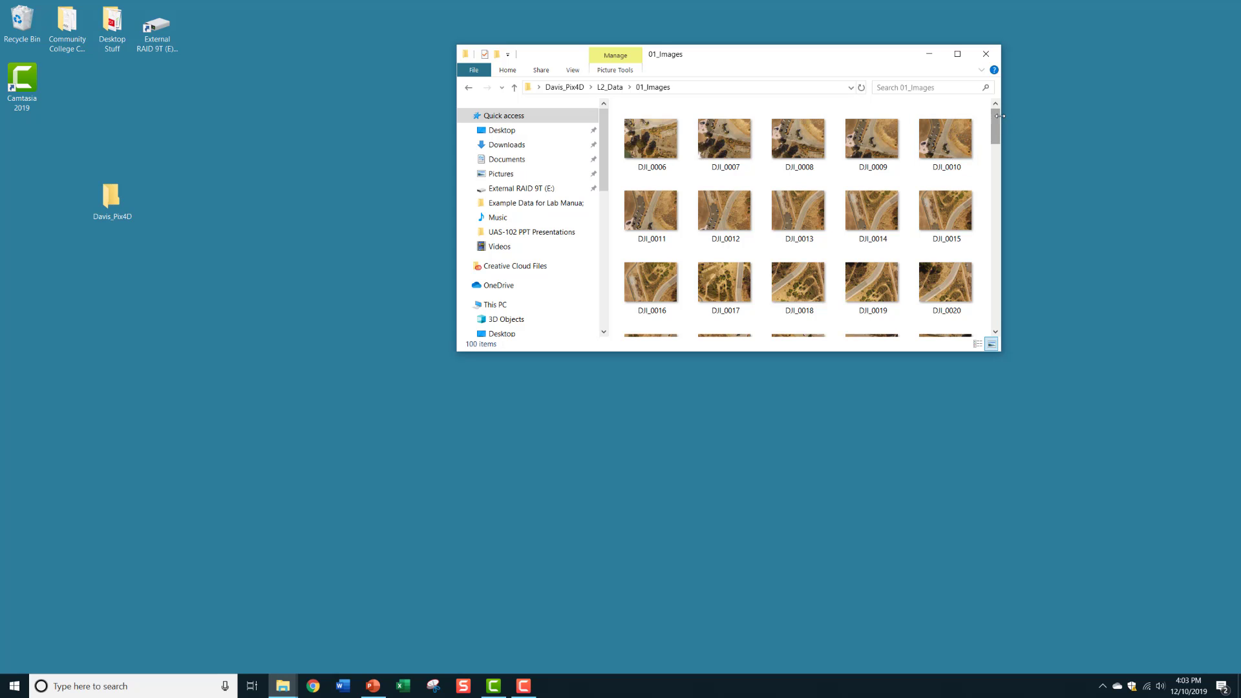
{"action": "left_click_drag", "start_coordinate": [996, 123], "coordinate": [993, 266]}
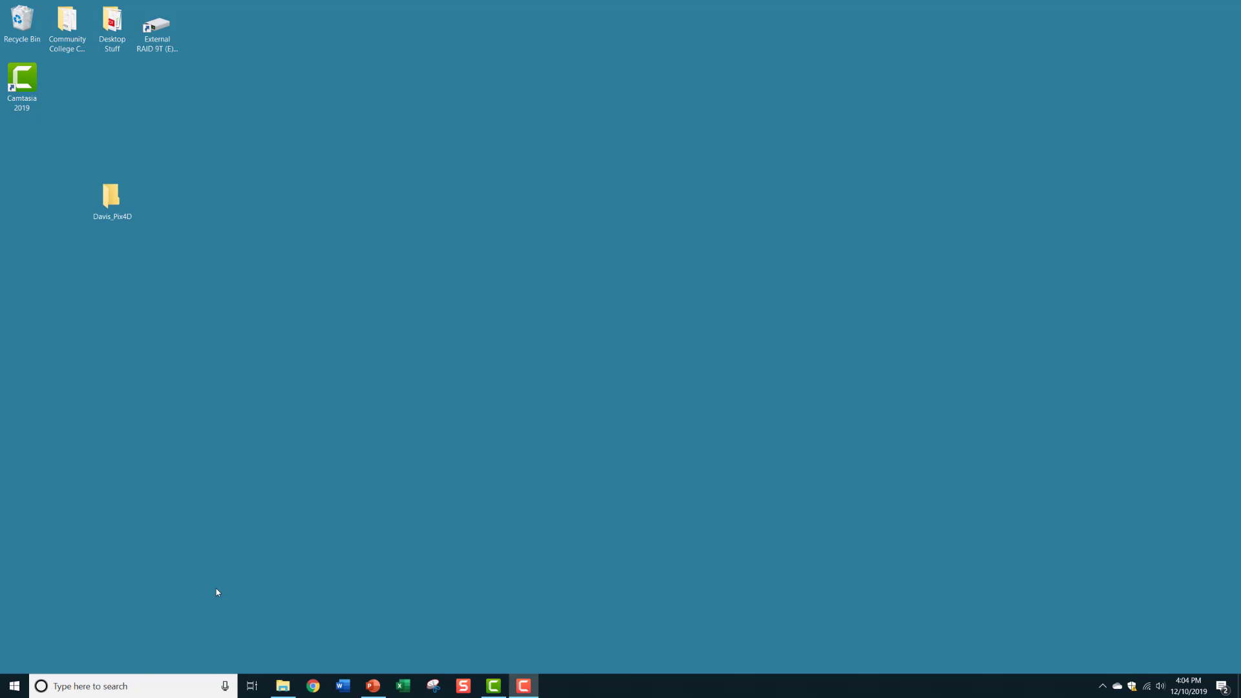
Launch Pix4Dmapper and look over the Help resources on its home page, returning to the Projects page
{"action": "left_click", "coordinate": [8, 693]}
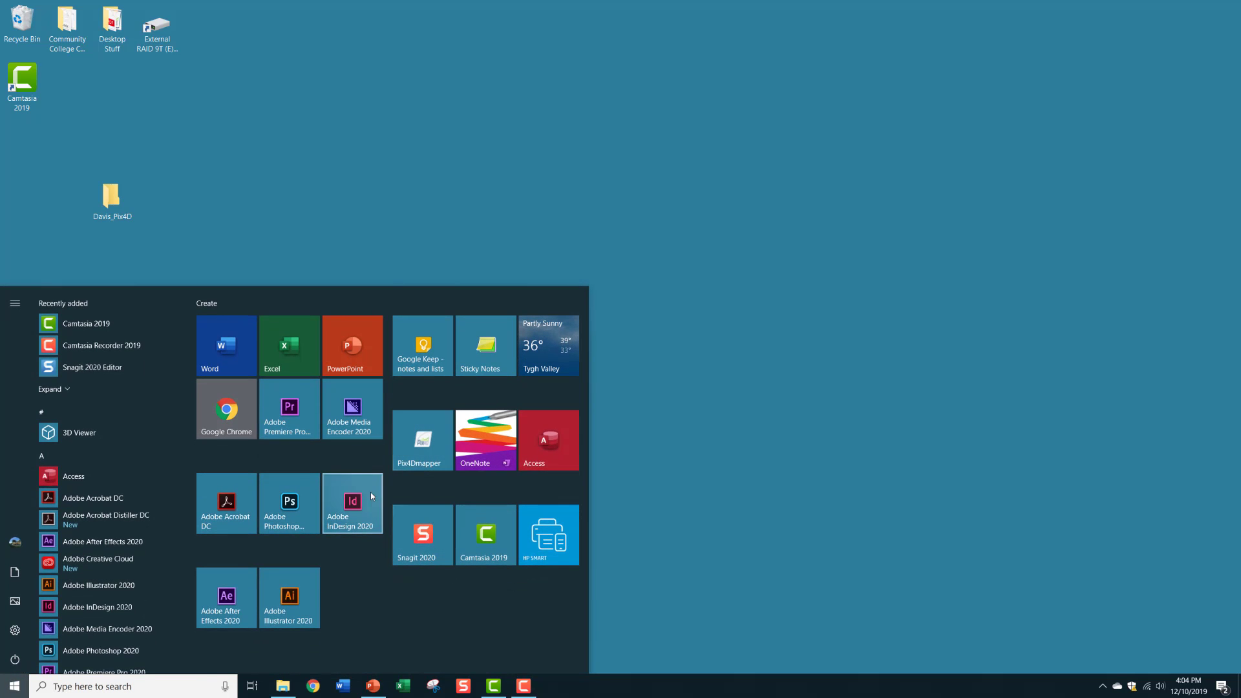
{"action": "left_click", "coordinate": [443, 460]}
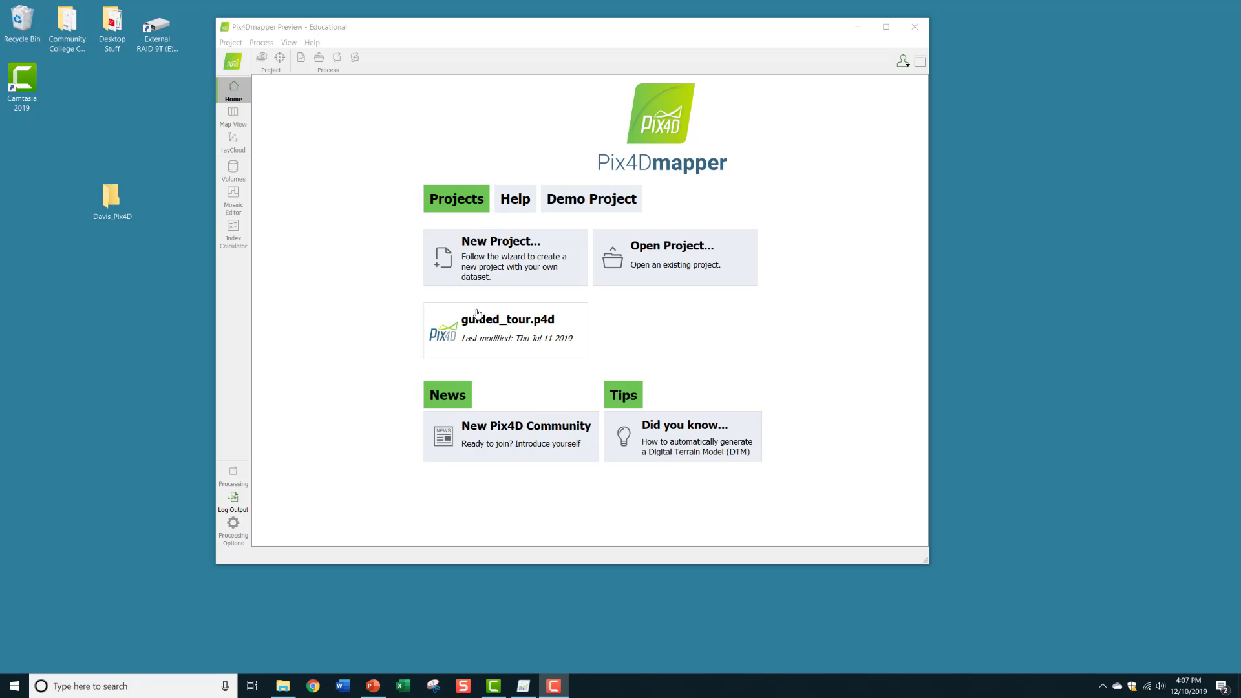
{"action": "left_click", "coordinate": [515, 197]}
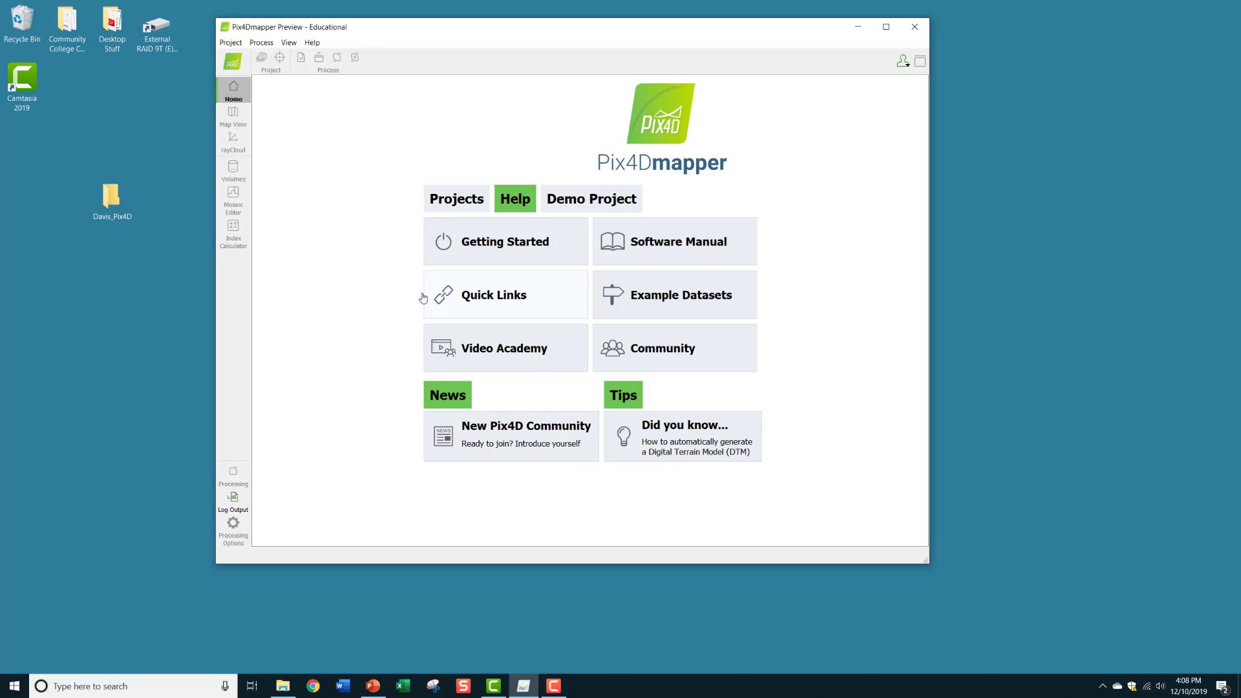
{"action": "left_click", "coordinate": [449, 199]}
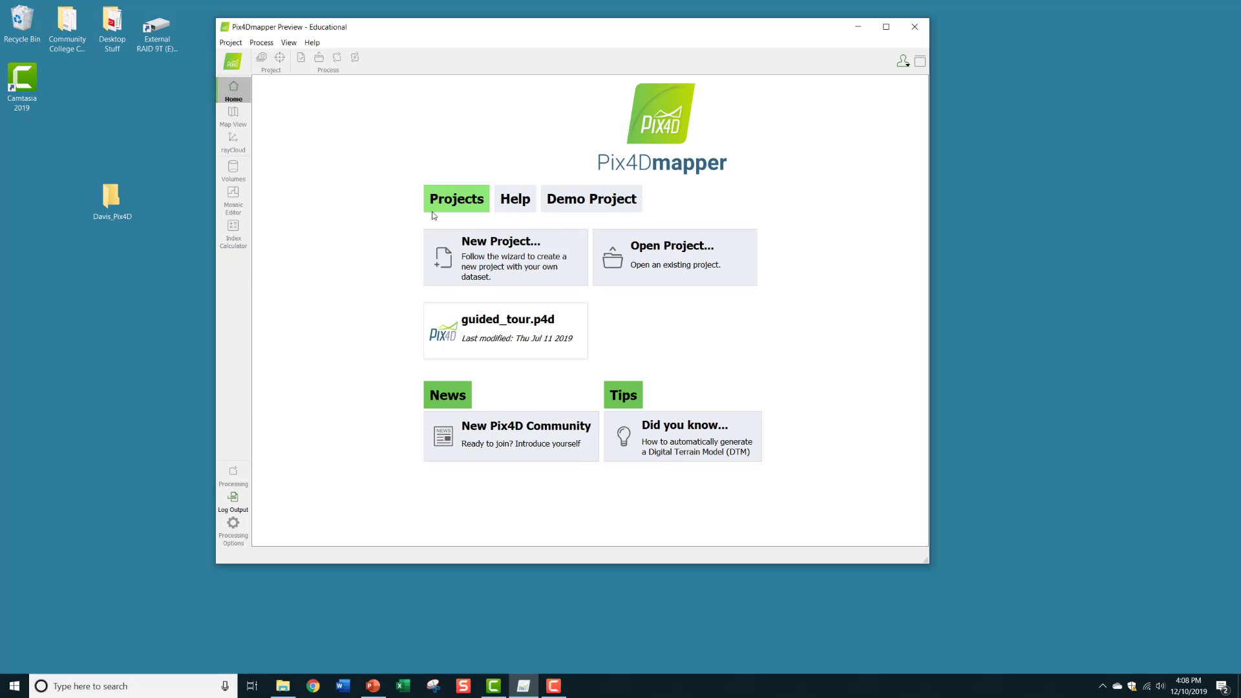
Start a new project named Davis_L2, stored in the 02_Project folder of Davis_Pix4D/L2_Data, and continue to image selection
{"action": "left_click", "coordinate": [499, 250]}
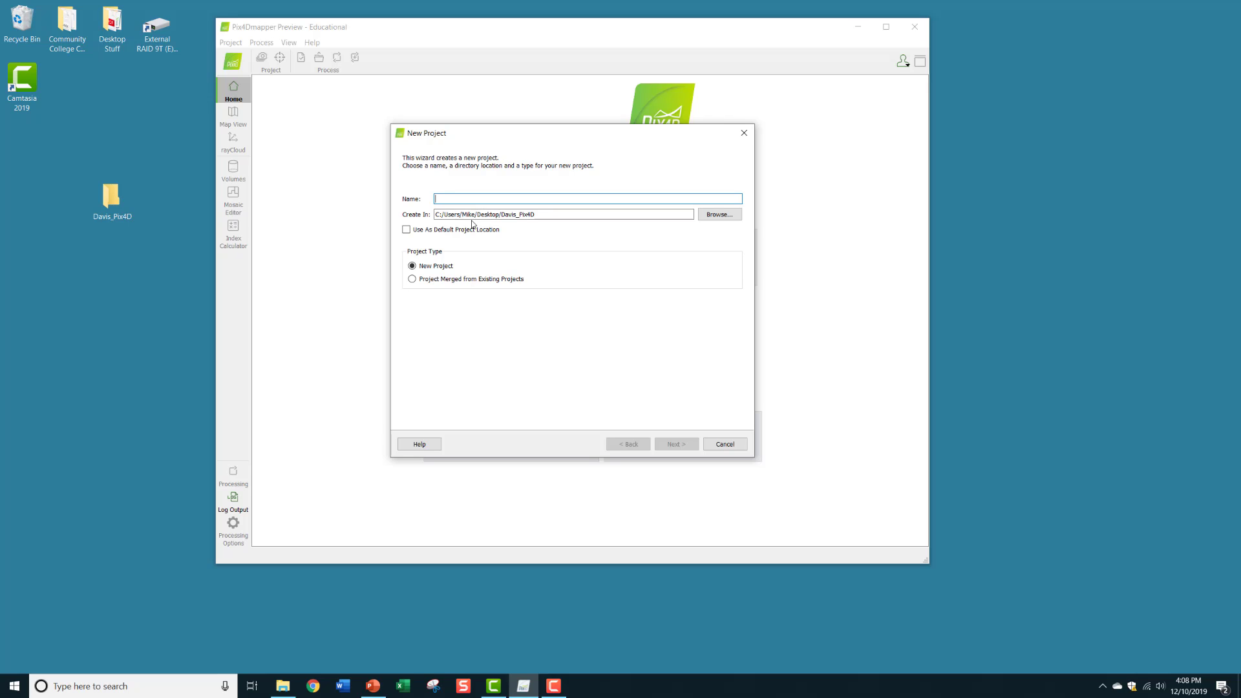
{"action": "type", "text": "Davis_L2"}
{"action": "left_click", "coordinate": [716, 216]}
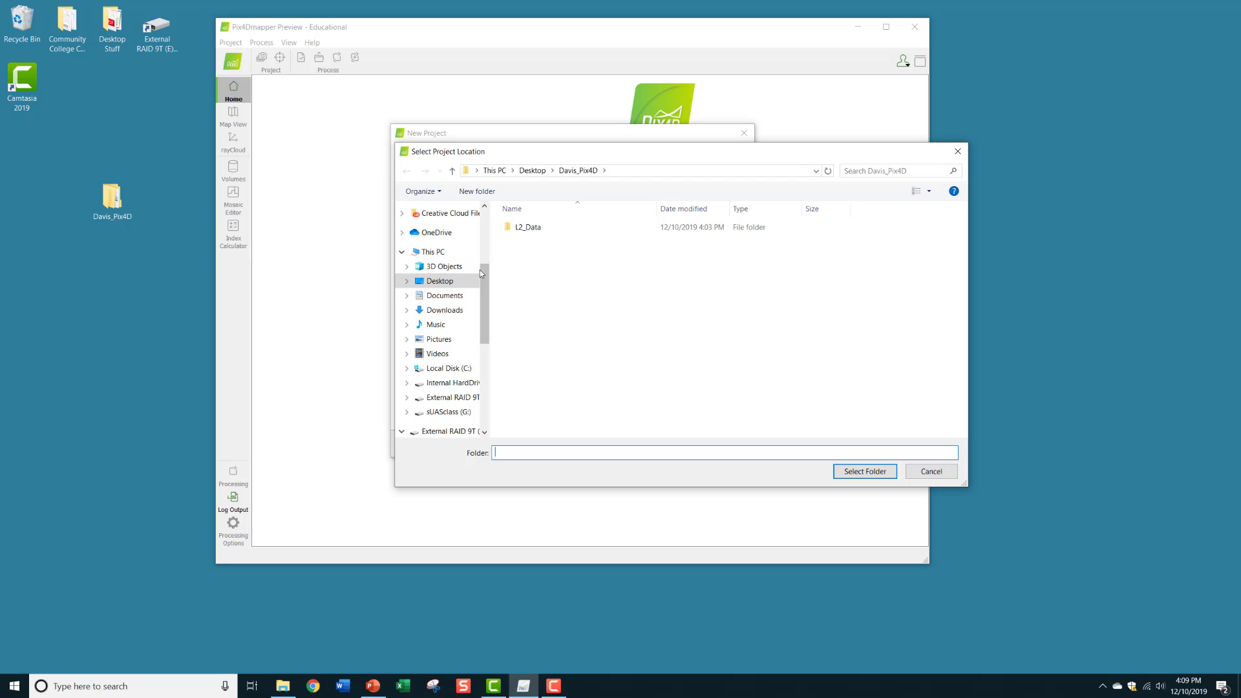
{"action": "double_click", "coordinate": [520, 227]}
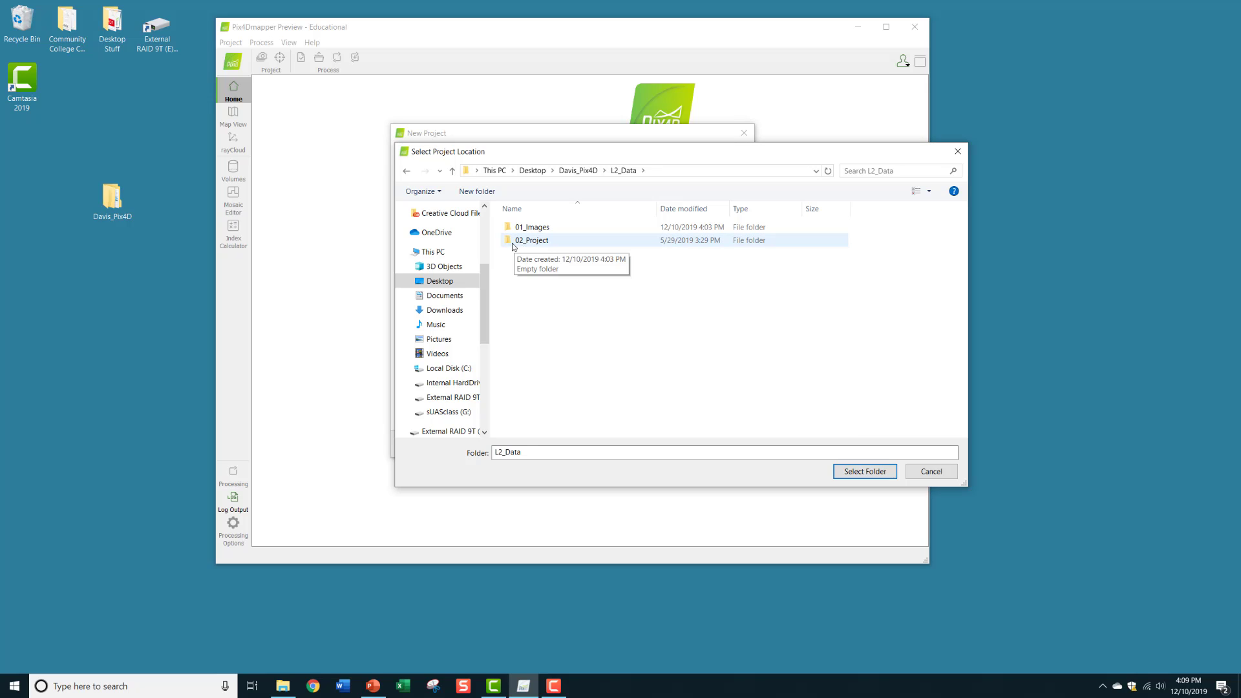
{"action": "left_click", "coordinate": [513, 243]}
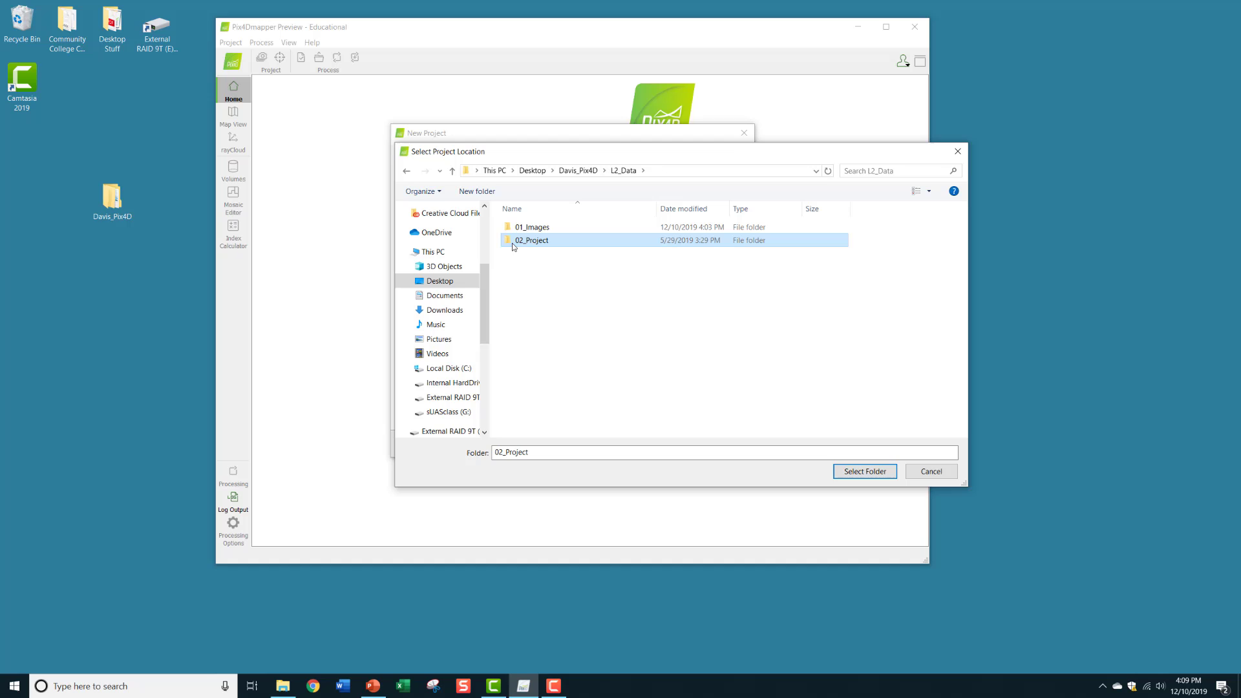
{"action": "left_click", "coordinate": [853, 471]}
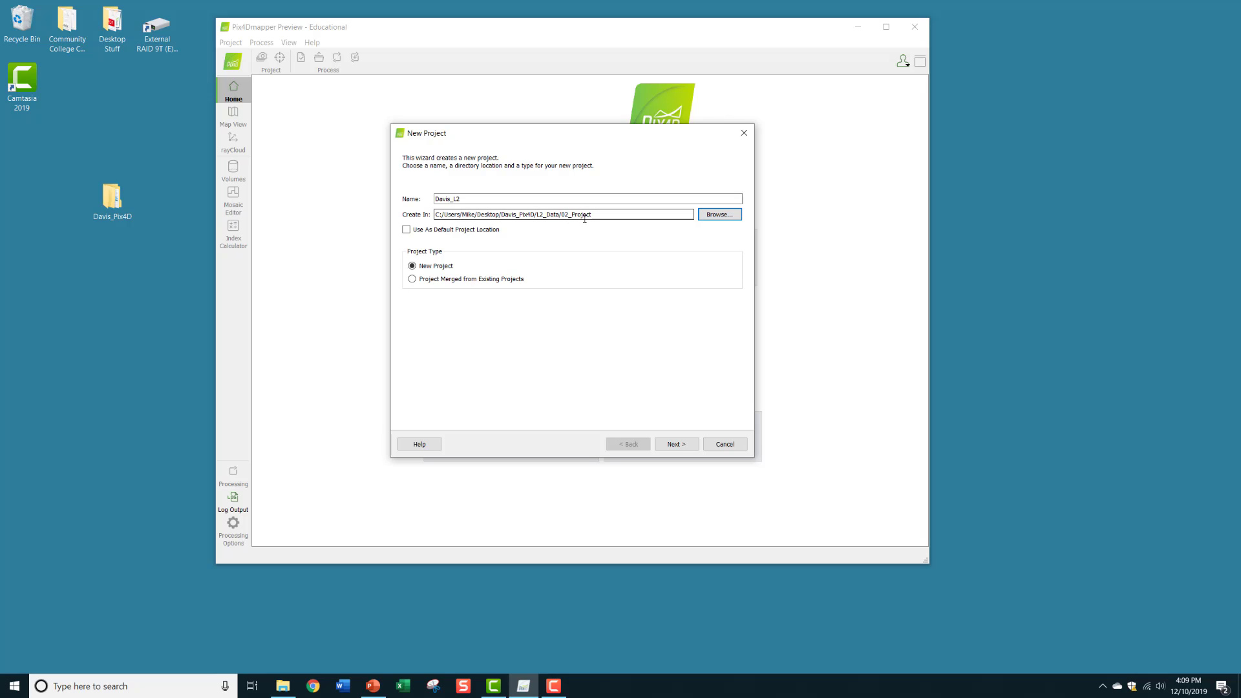
{"action": "left_click", "coordinate": [675, 444]}
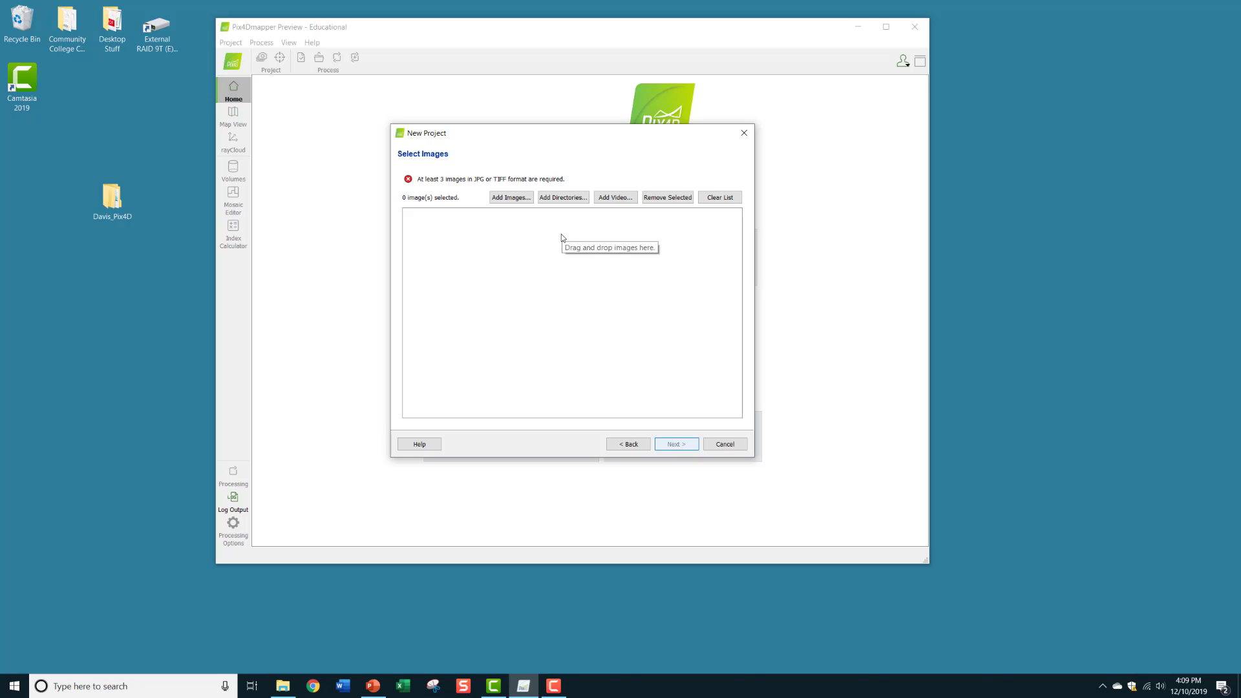
Add all JPG images from the Davis_Pix4D/L2_Data/01_Images folder to the project and check the image list
{"action": "left_click", "coordinate": [510, 197]}
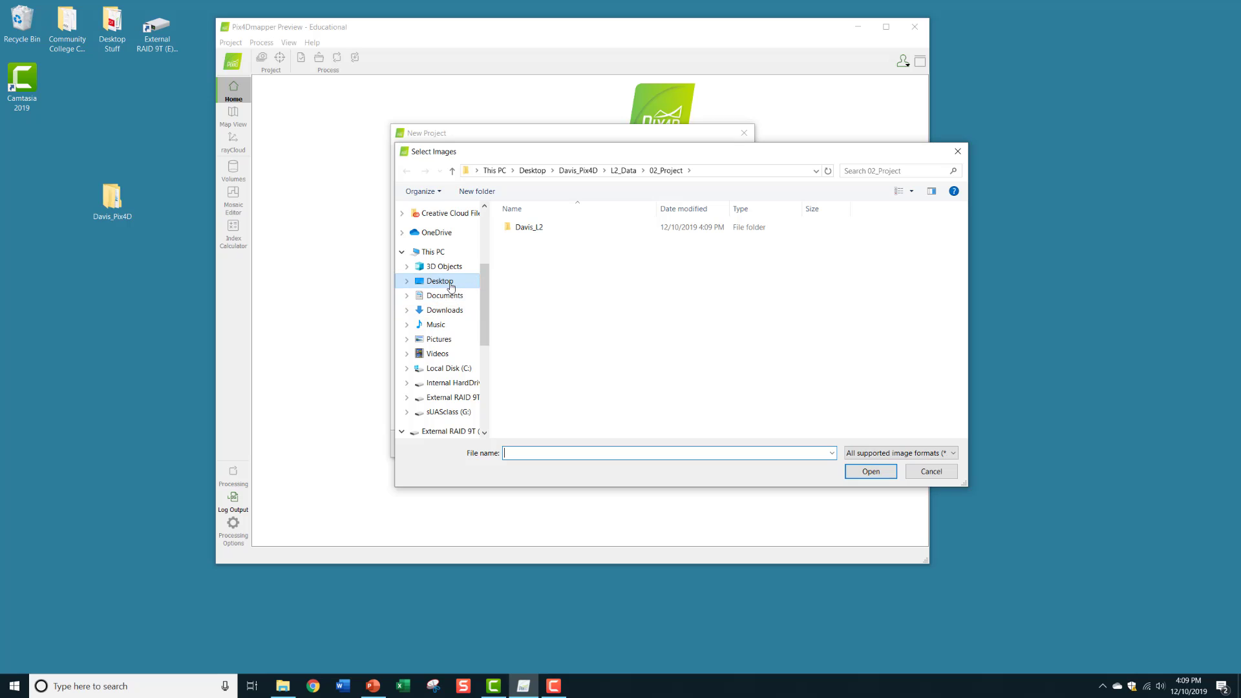
{"action": "double_click", "coordinate": [508, 229]}
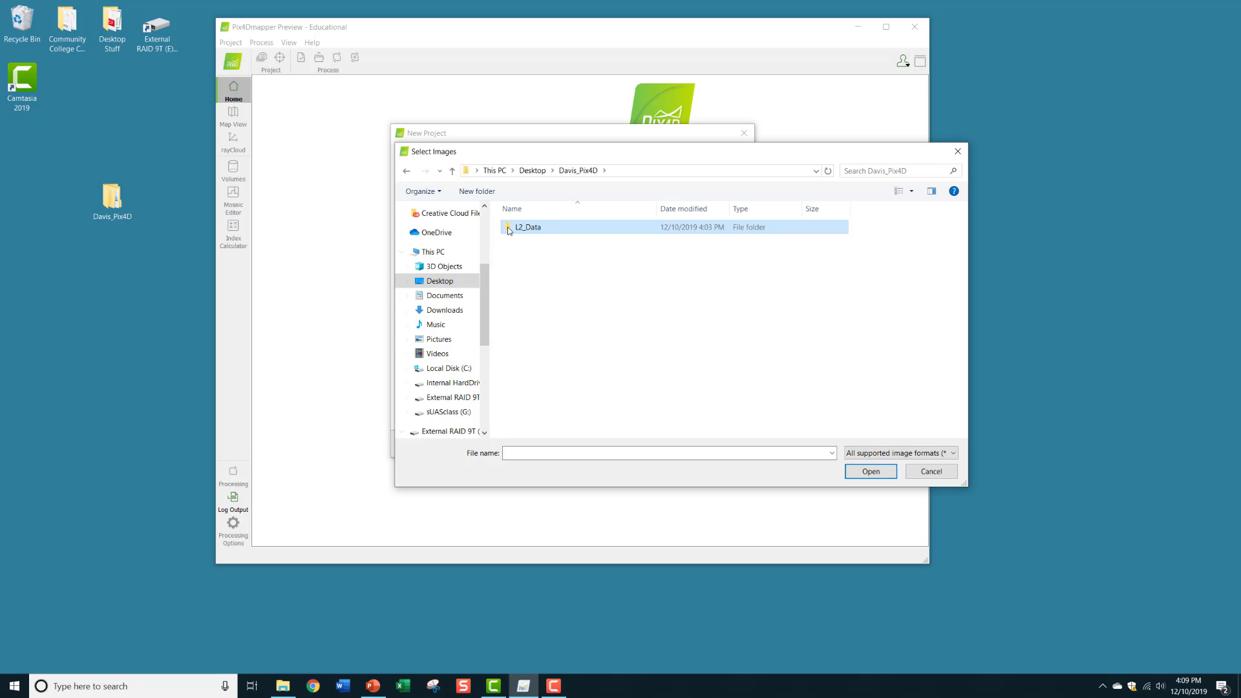
{"action": "double_click", "coordinate": [512, 231]}
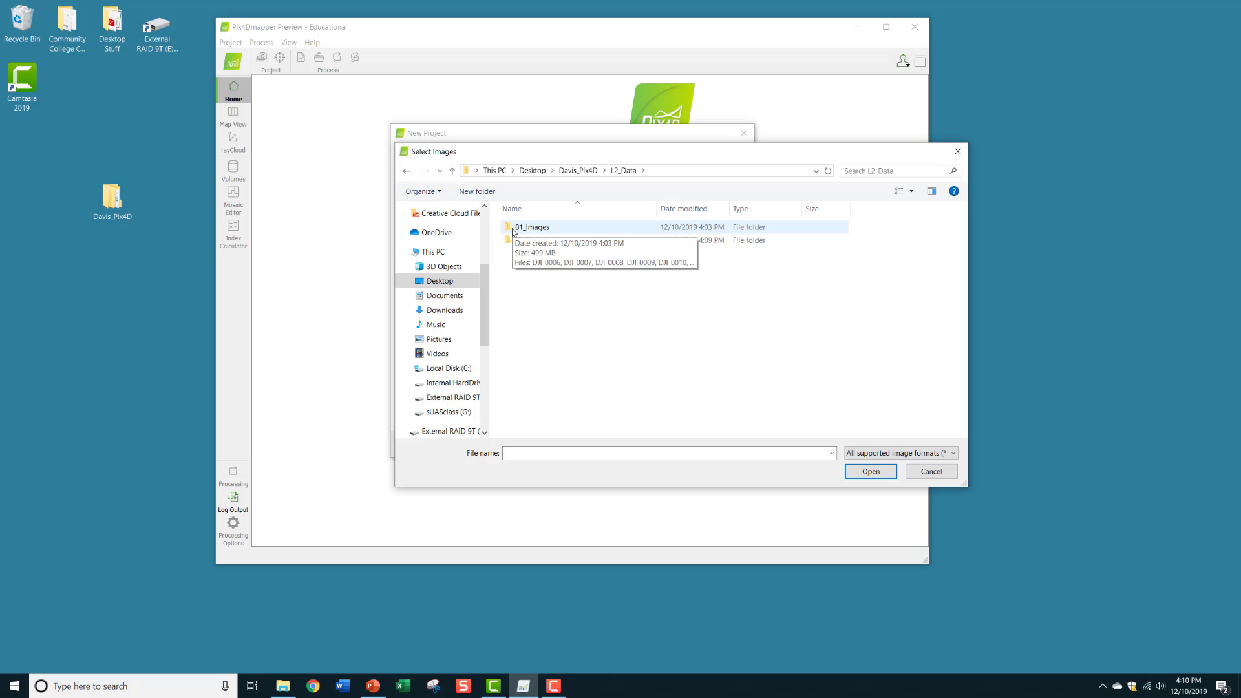
{"action": "double_click", "coordinate": [513, 229]}
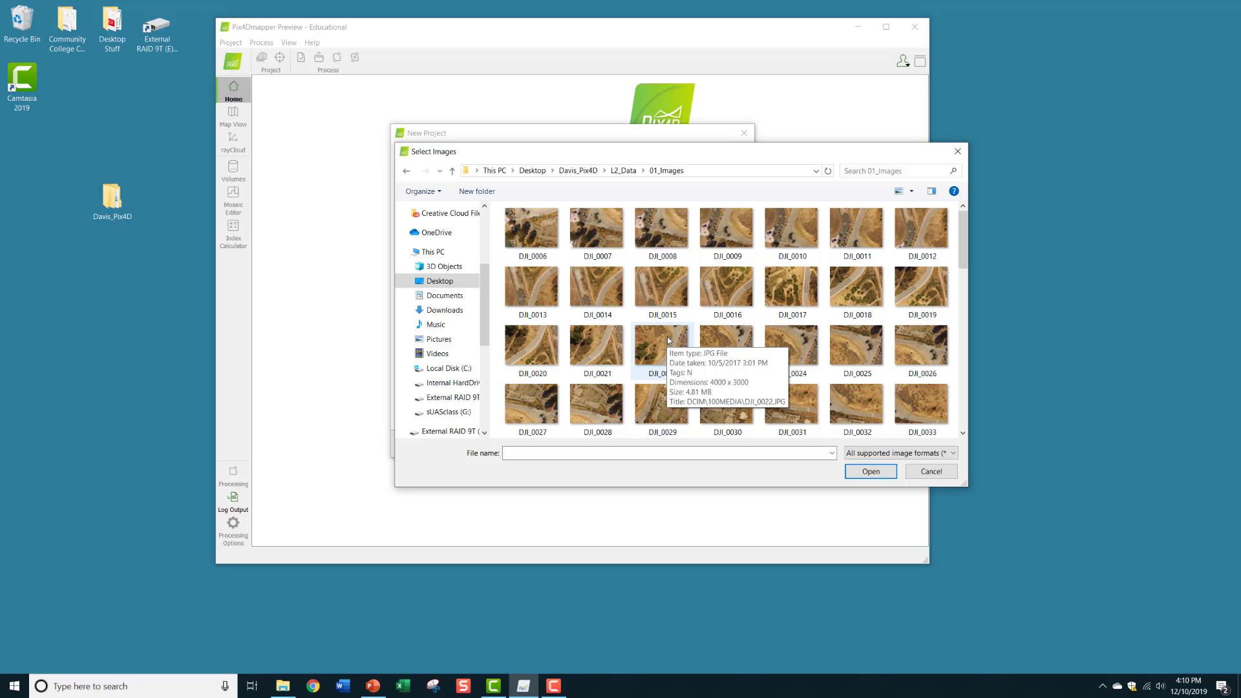
{"action": "key", "text": "ctrl+a"}
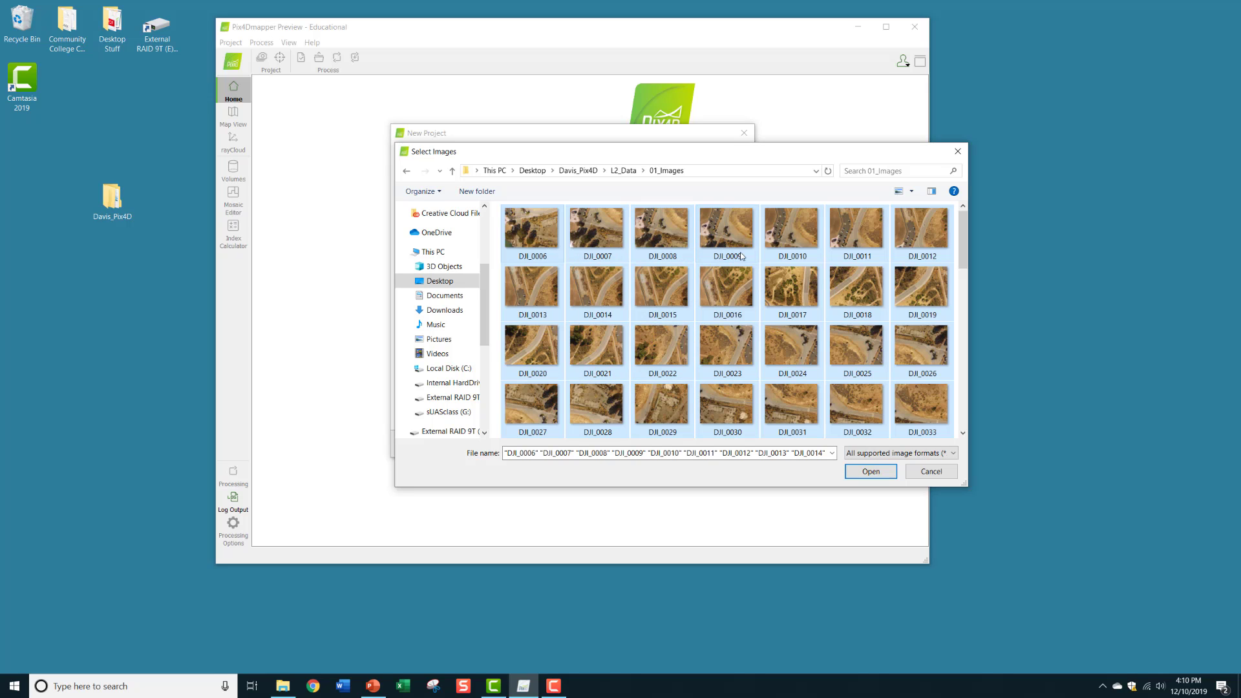
{"action": "left_click", "coordinate": [864, 472]}
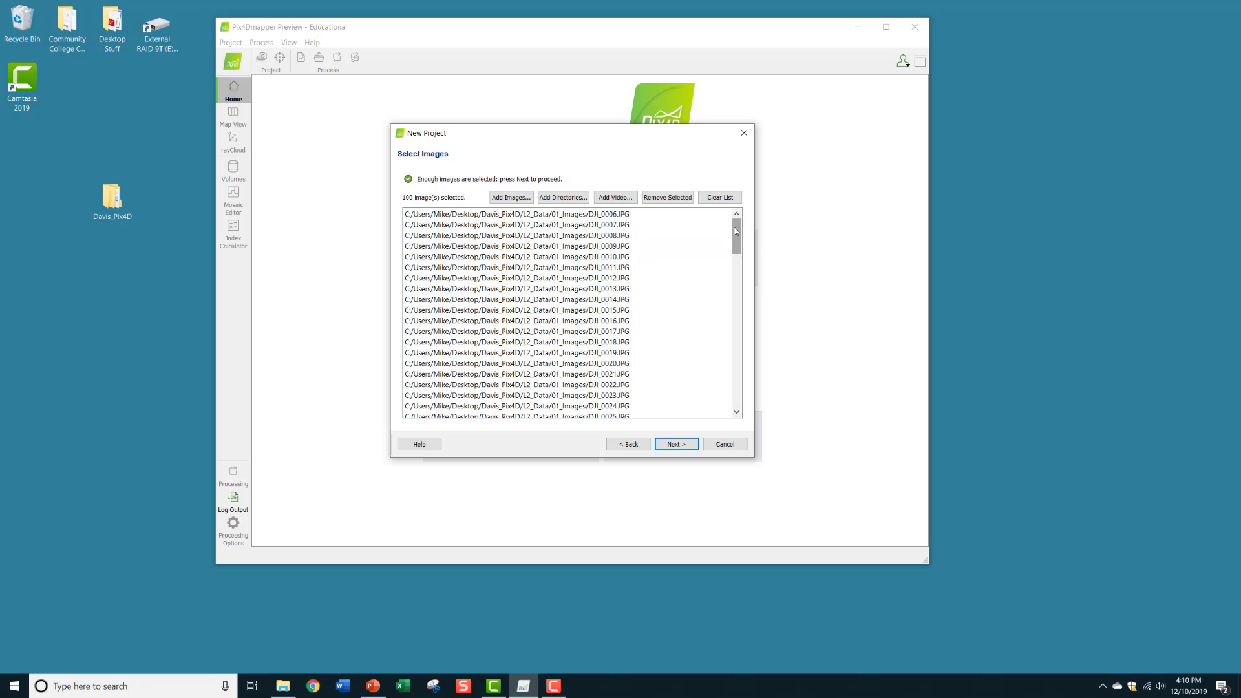
{"action": "scroll", "coordinate": [452, 243], "scroll_direction": "down", "scroll_amount": 2}
{"action": "scroll", "coordinate": [727, 239], "scroll_direction": "up", "scroll_amount": 2}
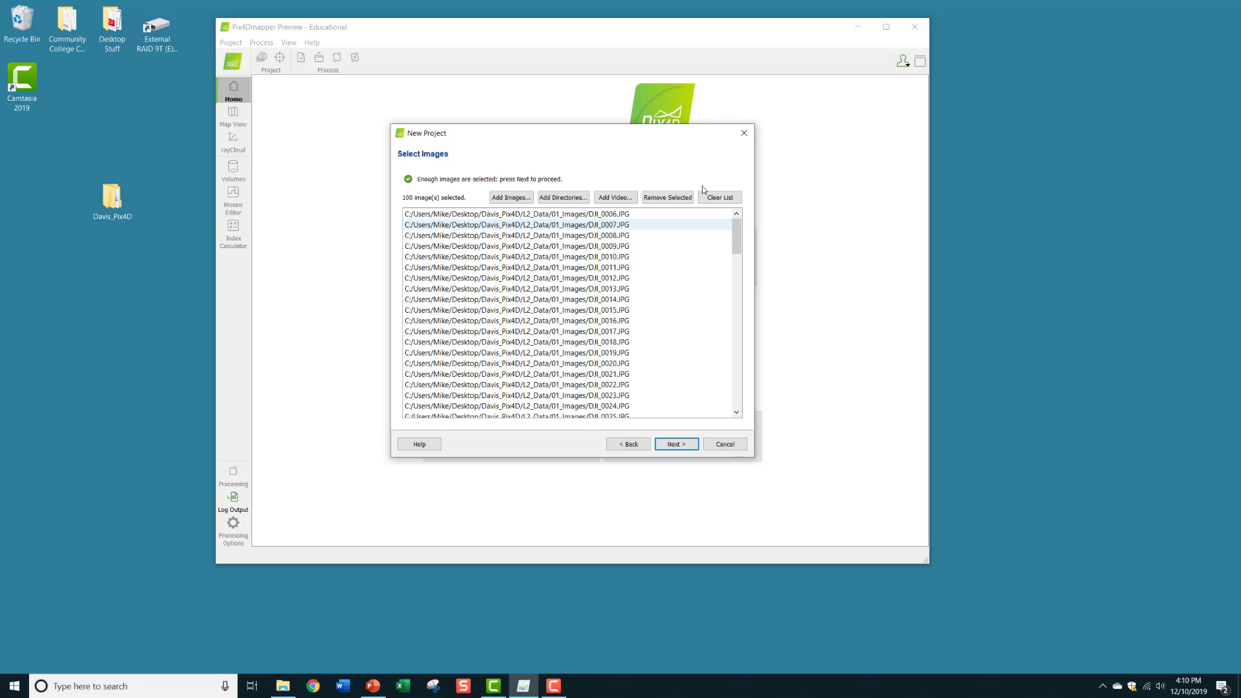
Accept the image list, then review the image properties and continue to the output coordinate system with them unchanged
{"action": "left_click", "coordinate": [693, 445]}
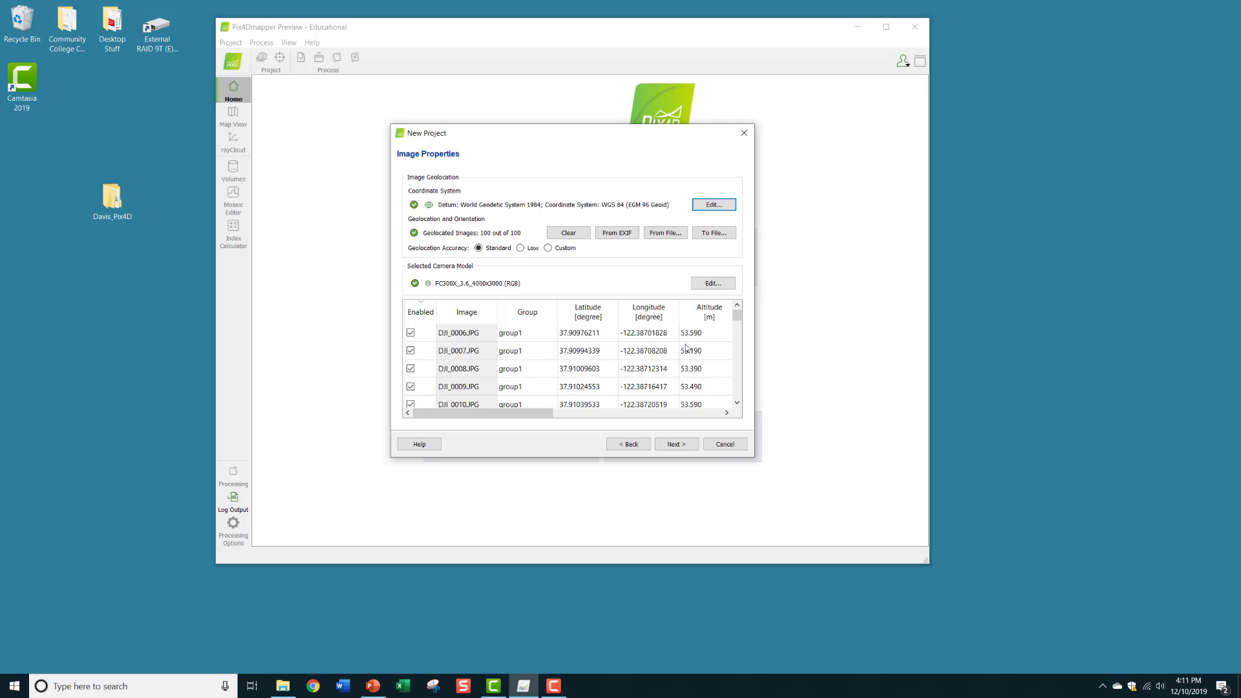
{"action": "left_click_drag", "start_coordinate": [539, 412], "coordinate": [445, 425]}
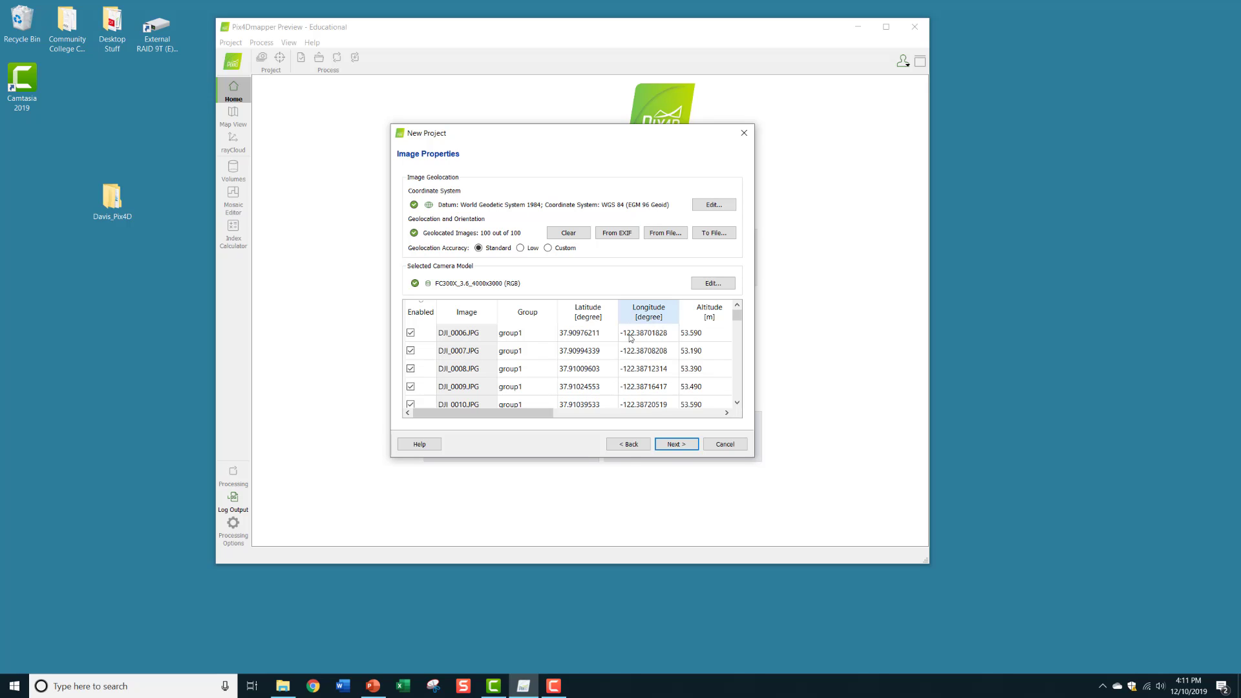
{"action": "left_click", "coordinate": [673, 446]}
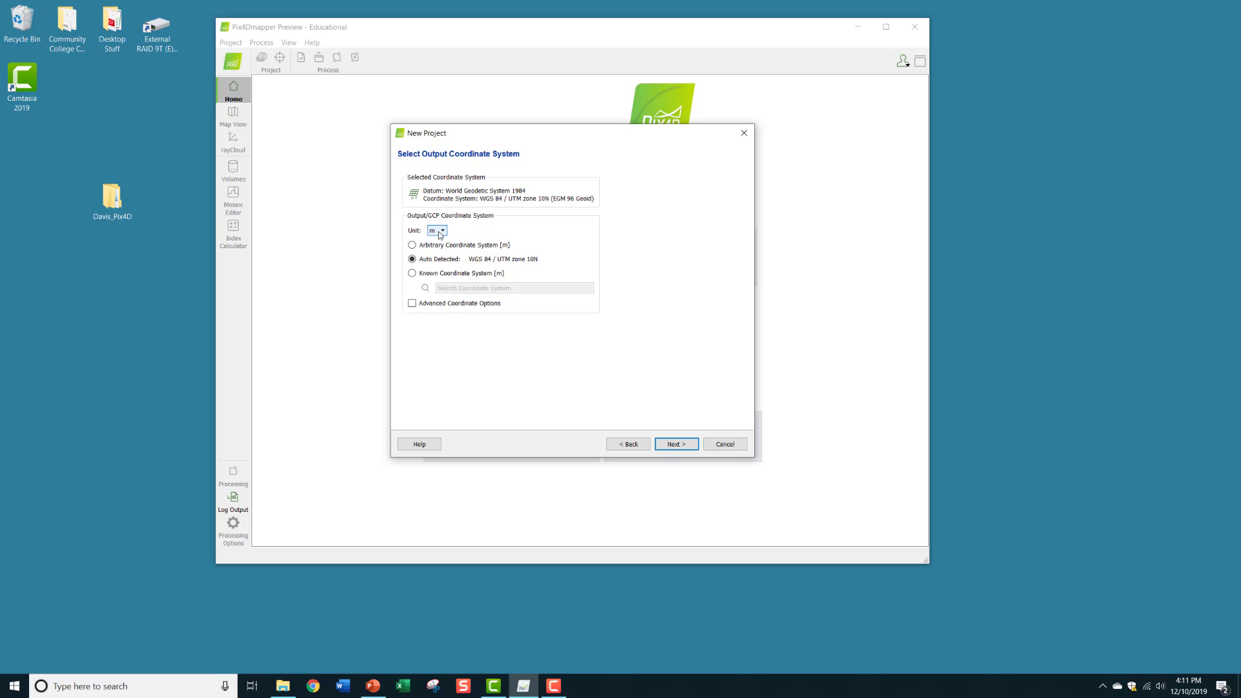
Accept the auto-detected WGS 84 / UTM zone 10N output coordinates and create the project with the standard 3D Maps template
{"action": "left_click", "coordinate": [670, 446]}
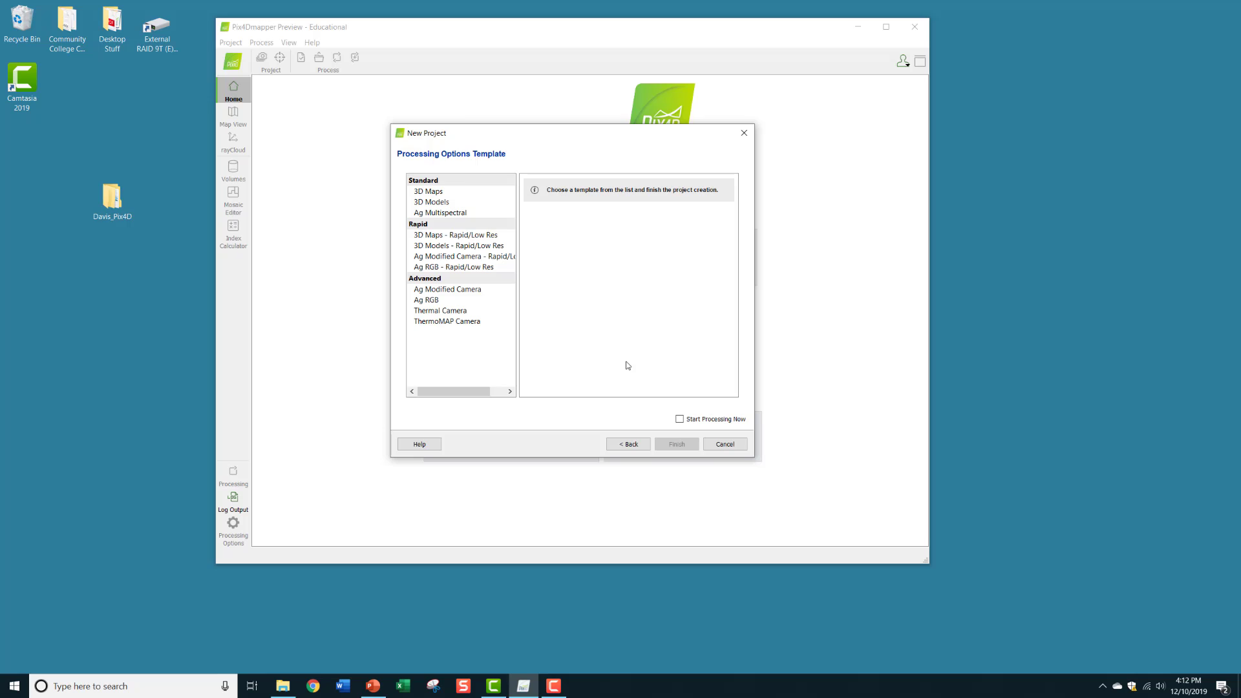
{"action": "left_click", "coordinate": [432, 192]}
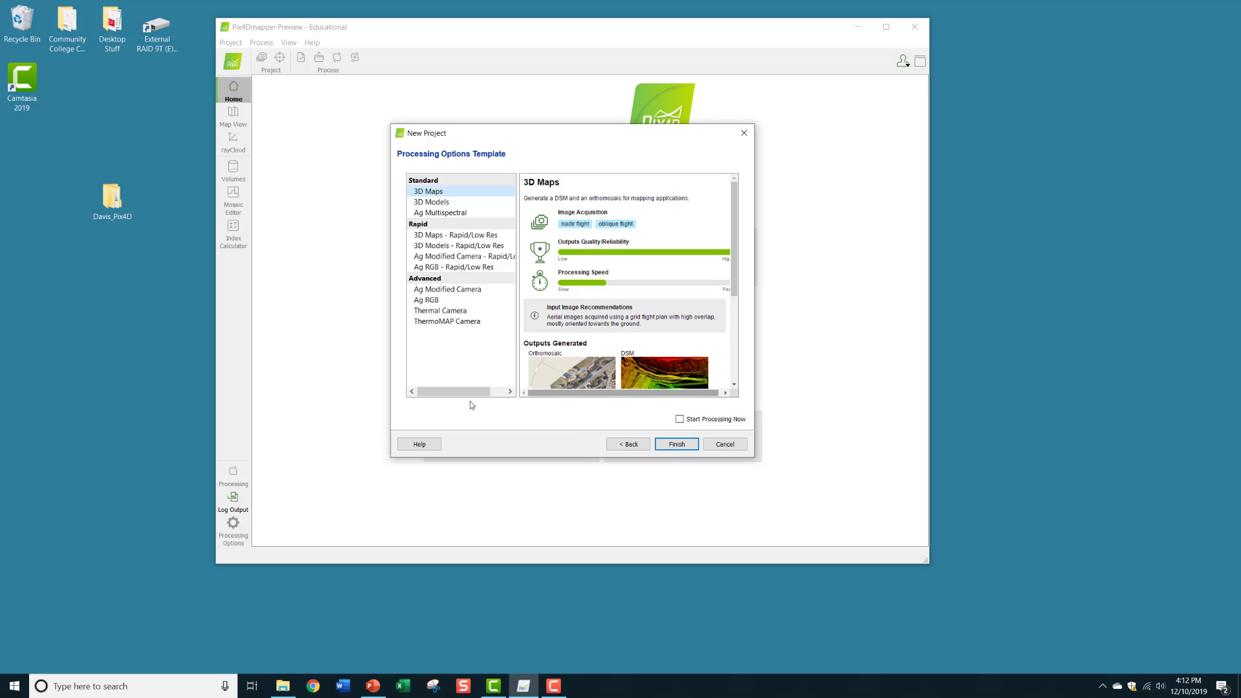
{"action": "left_click", "coordinate": [675, 445]}
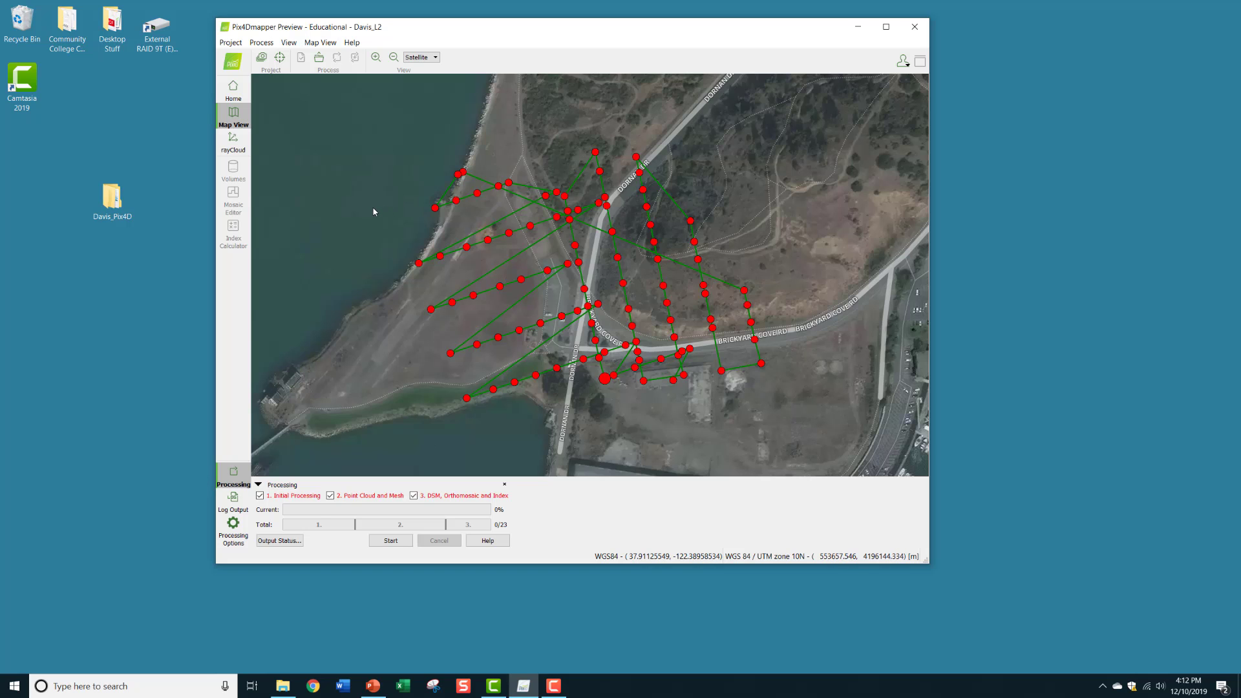
Examine the flight path and image locations on the satellite map, including a preview of photo DJI_0087.JPG, and close the preview
{"action": "left_click_drag", "start_coordinate": [374, 211], "coordinate": [399, 230]}
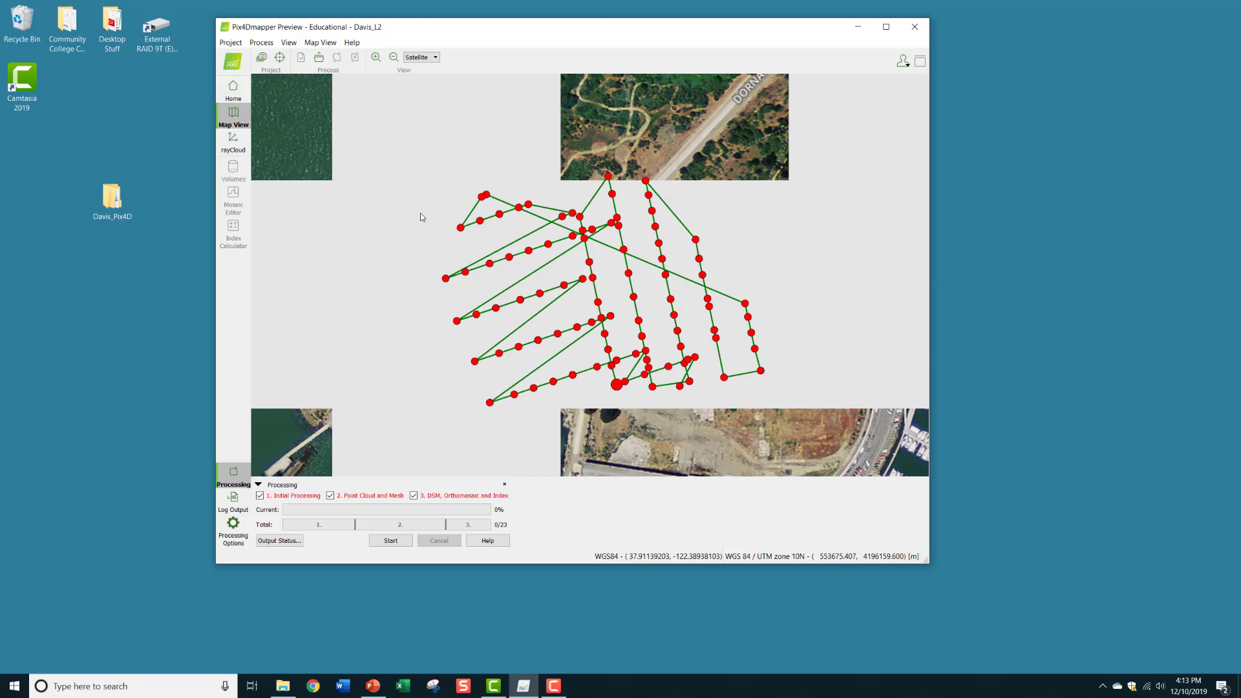
{"action": "scroll", "coordinate": [420, 211], "scroll_direction": "up", "scroll_amount": 1}
{"action": "scroll", "coordinate": [420, 211], "scroll_direction": "down", "scroll_amount": 1}
{"action": "scroll", "coordinate": [420, 211], "scroll_direction": "up", "scroll_amount": 1}
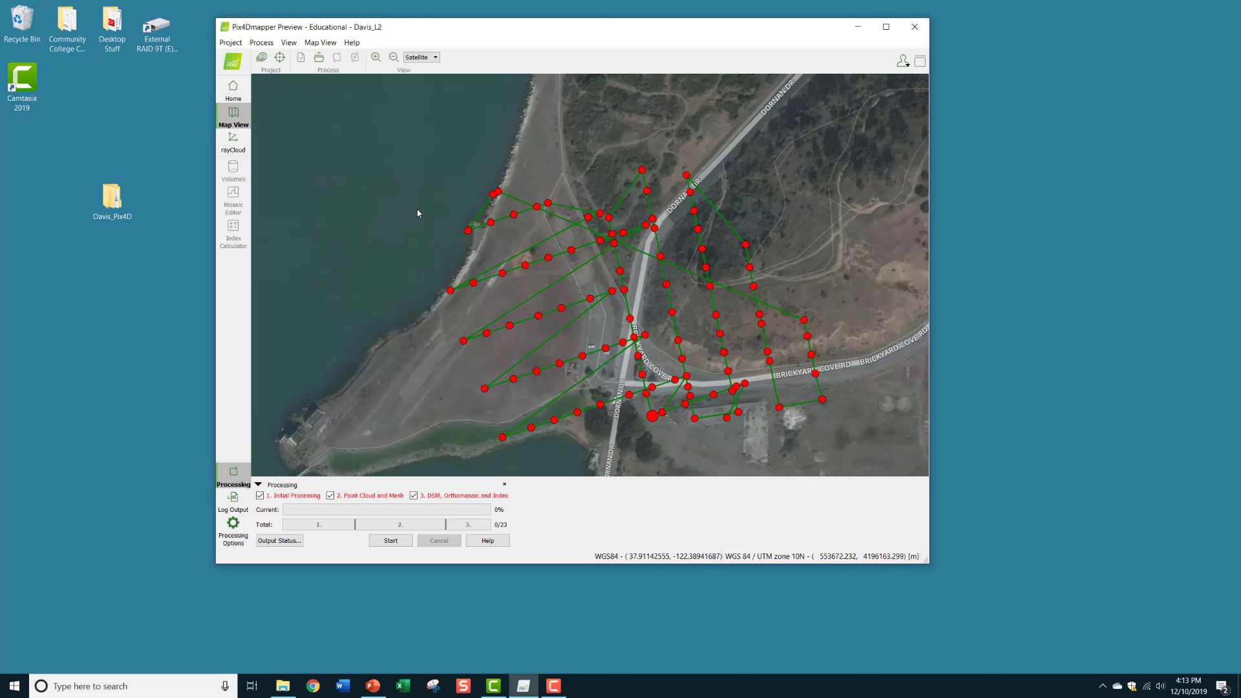
{"action": "scroll", "coordinate": [418, 211], "scroll_direction": "down", "scroll_amount": 1}
{"action": "scroll", "coordinate": [418, 211], "scroll_direction": "up", "scroll_amount": 1}
{"action": "scroll", "coordinate": [407, 211], "scroll_direction": "down", "scroll_amount": 1}
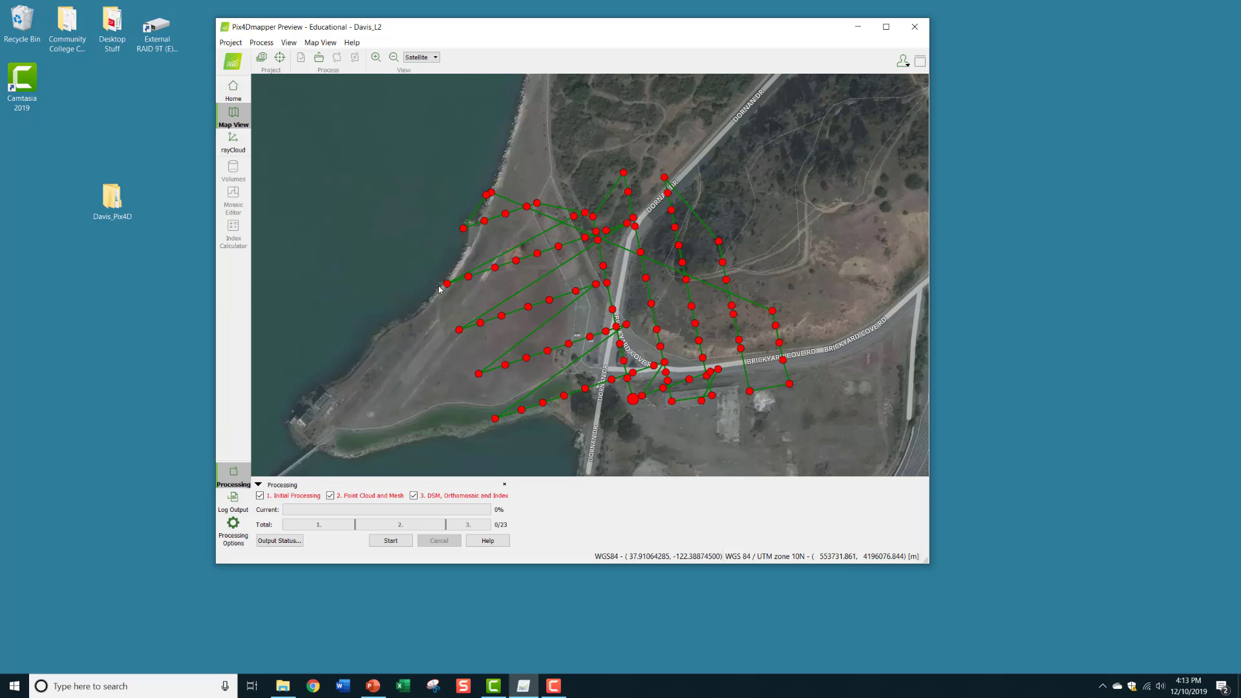
{"action": "left_click", "coordinate": [494, 269]}
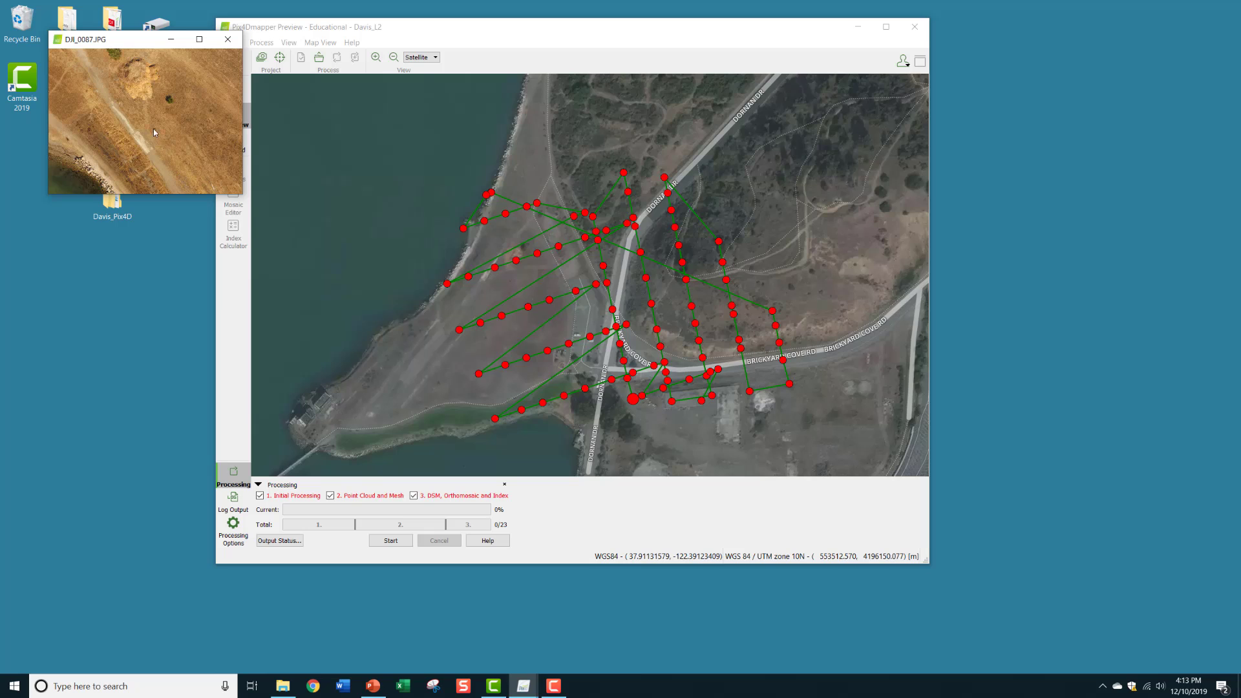
{"action": "left_click_drag", "start_coordinate": [149, 48], "coordinate": [334, 107]}
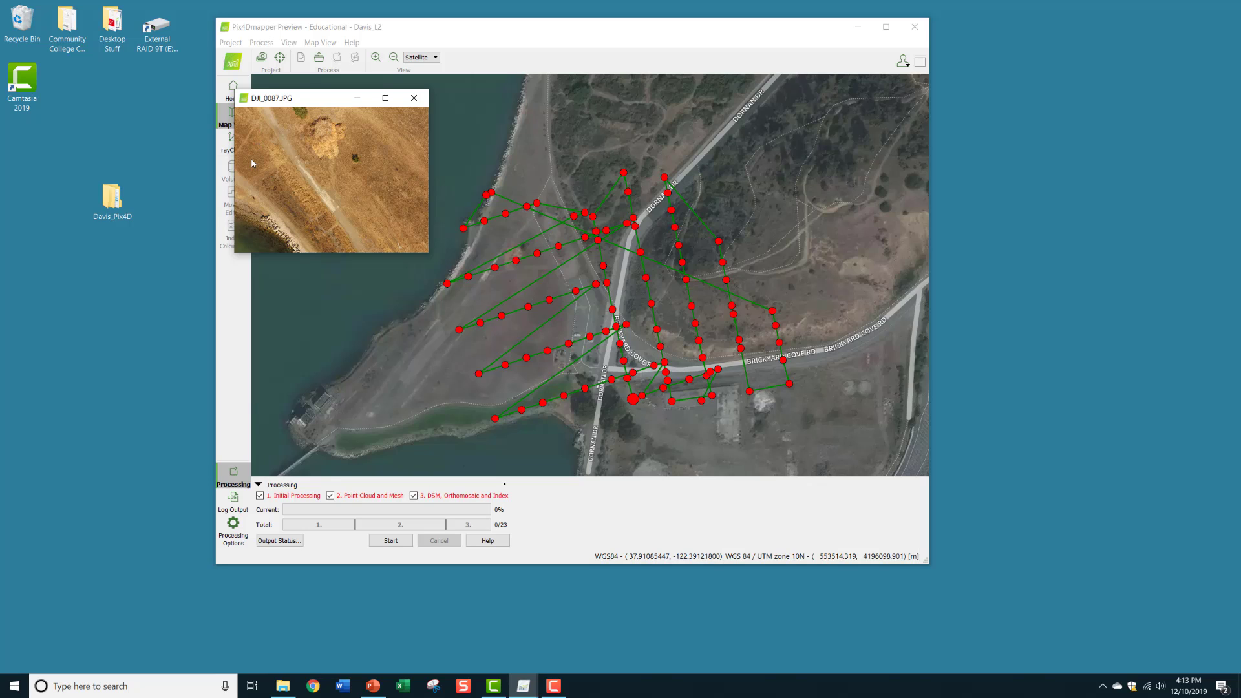
{"action": "left_click", "coordinate": [413, 95]}
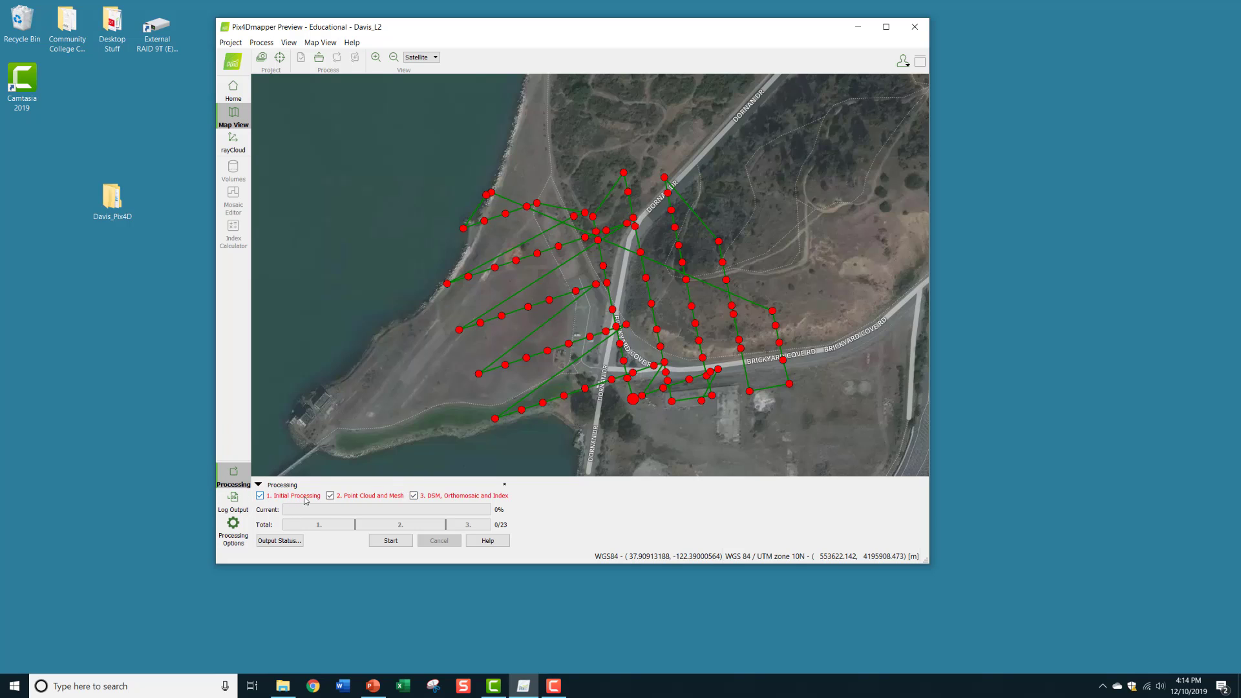
Run only Initial Processing, leaving out Point Cloud and Mesh and DSM, Orthomosaic and Index, and dismiss the quality report
{"action": "left_click", "coordinate": [414, 496]}
{"action": "left_click", "coordinate": [405, 544]}
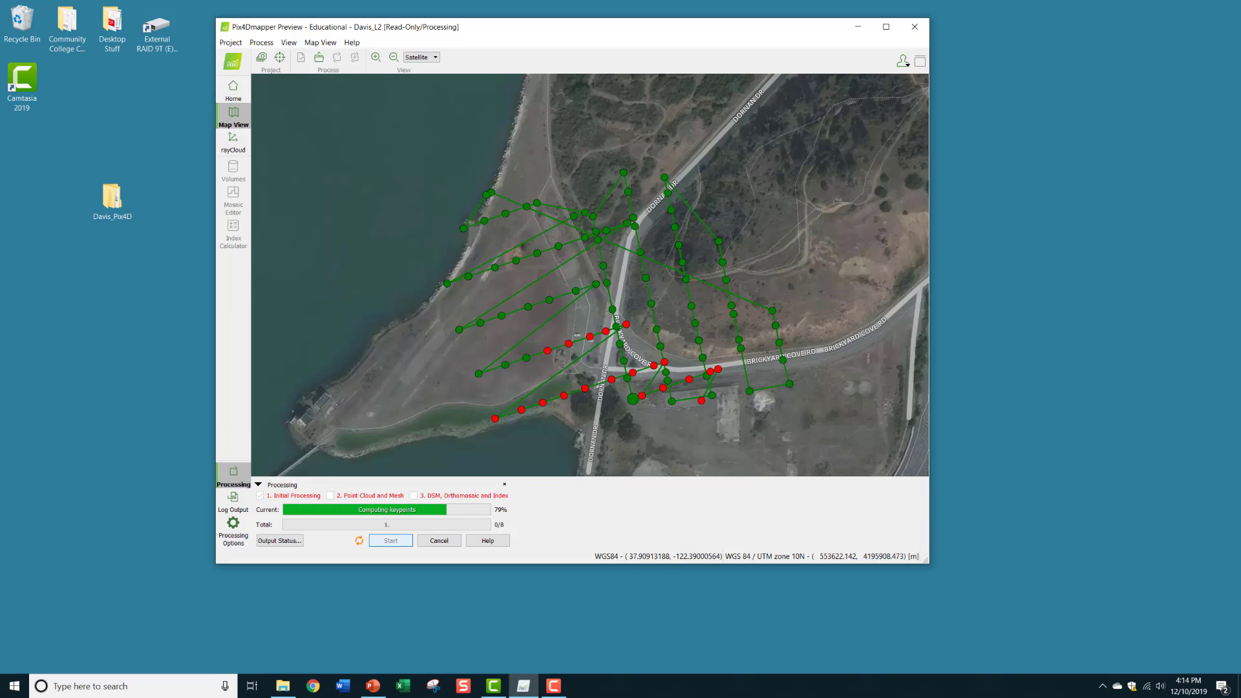
{"action": "left_click", "coordinate": [294, 540]}
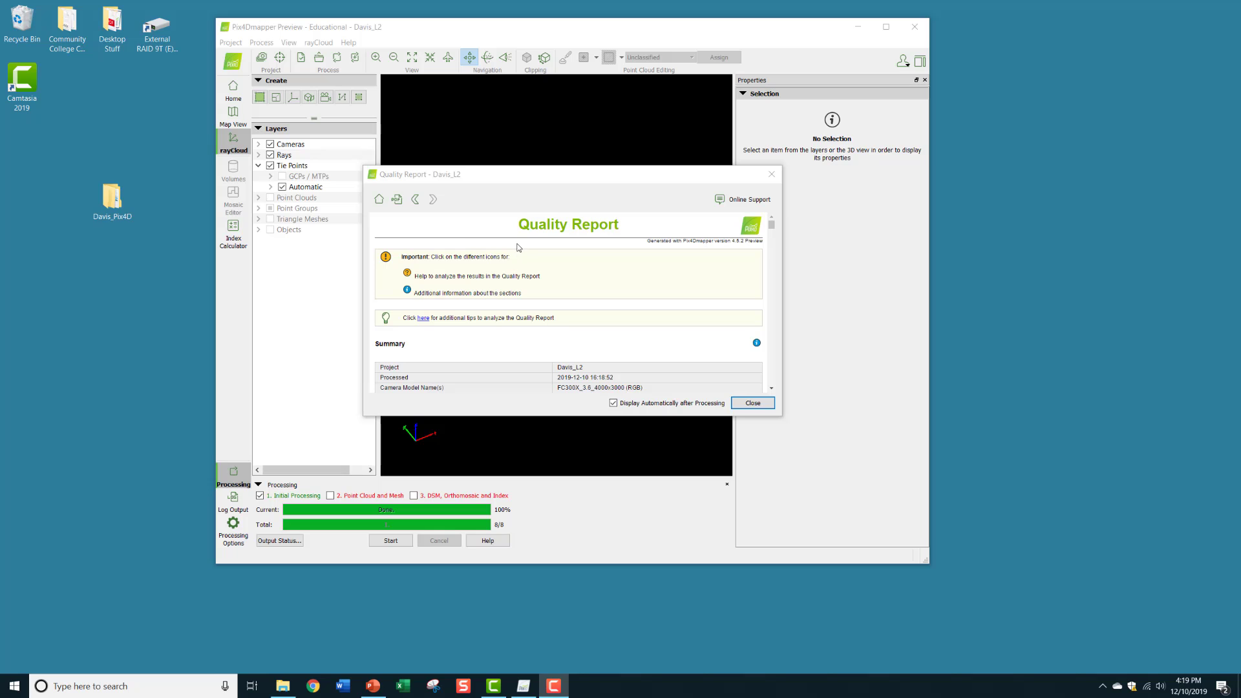
{"action": "left_click", "coordinate": [771, 175]}
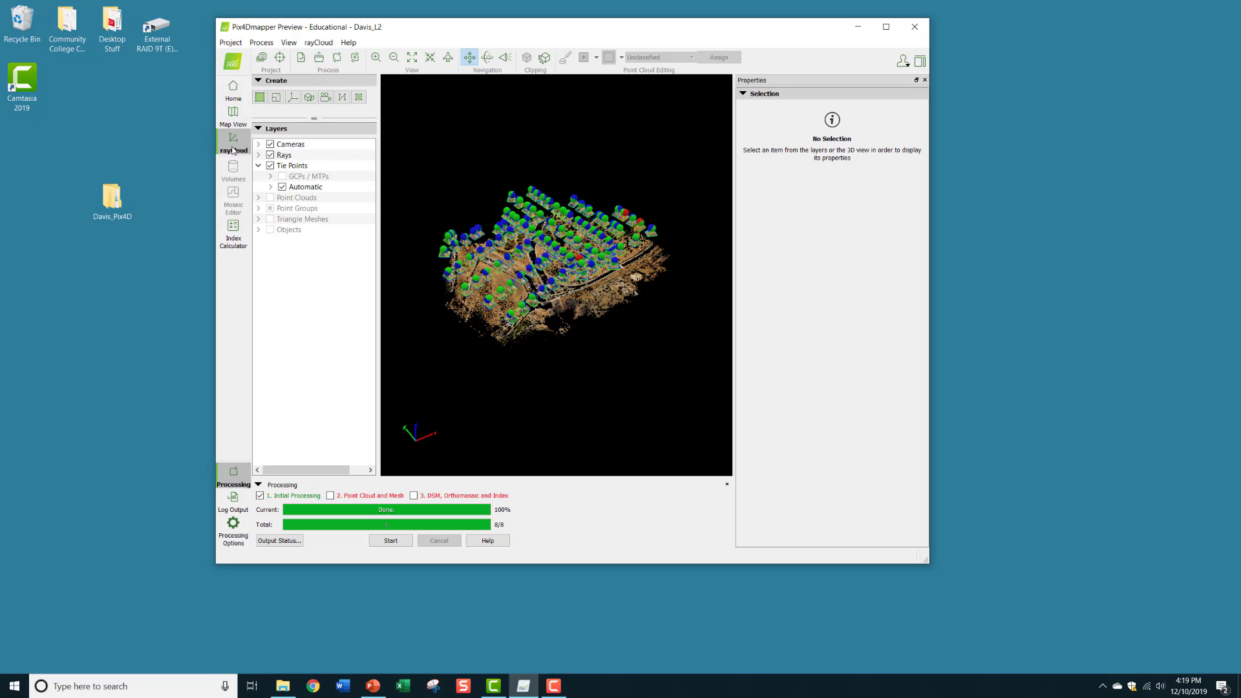
Check the map view against the rayCloud and look at the rayCloud from the top
{"action": "left_click", "coordinate": [234, 115]}
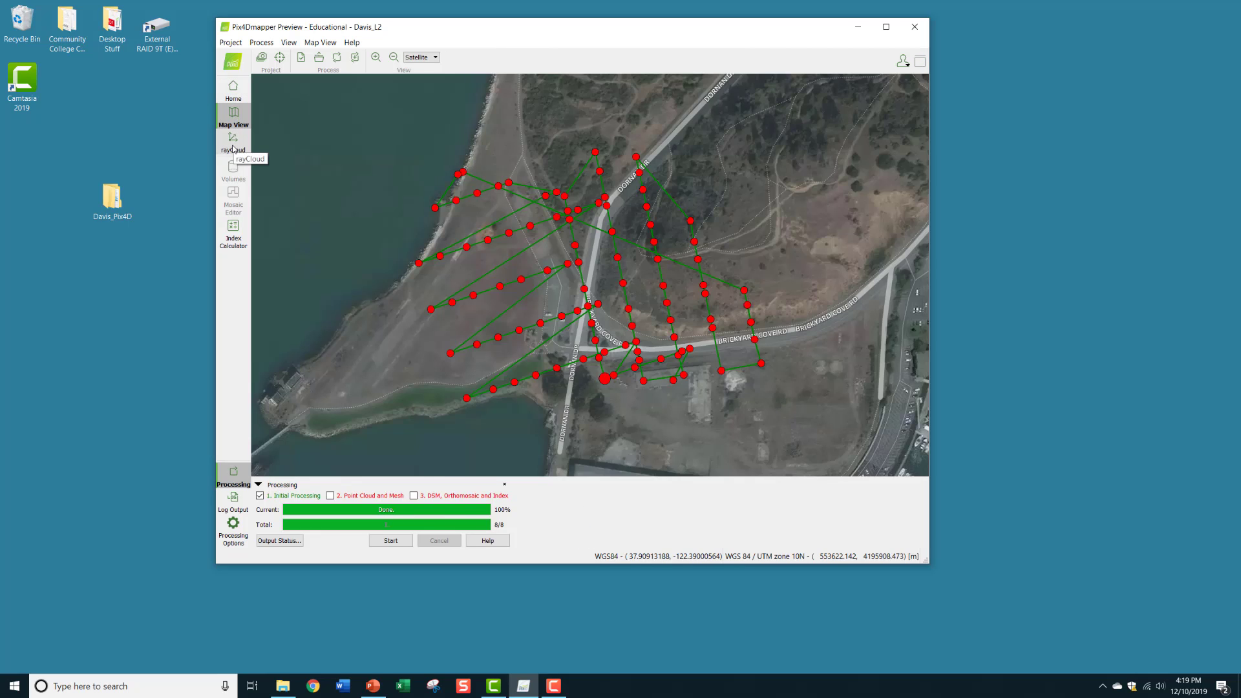
{"action": "left_click", "coordinate": [233, 145]}
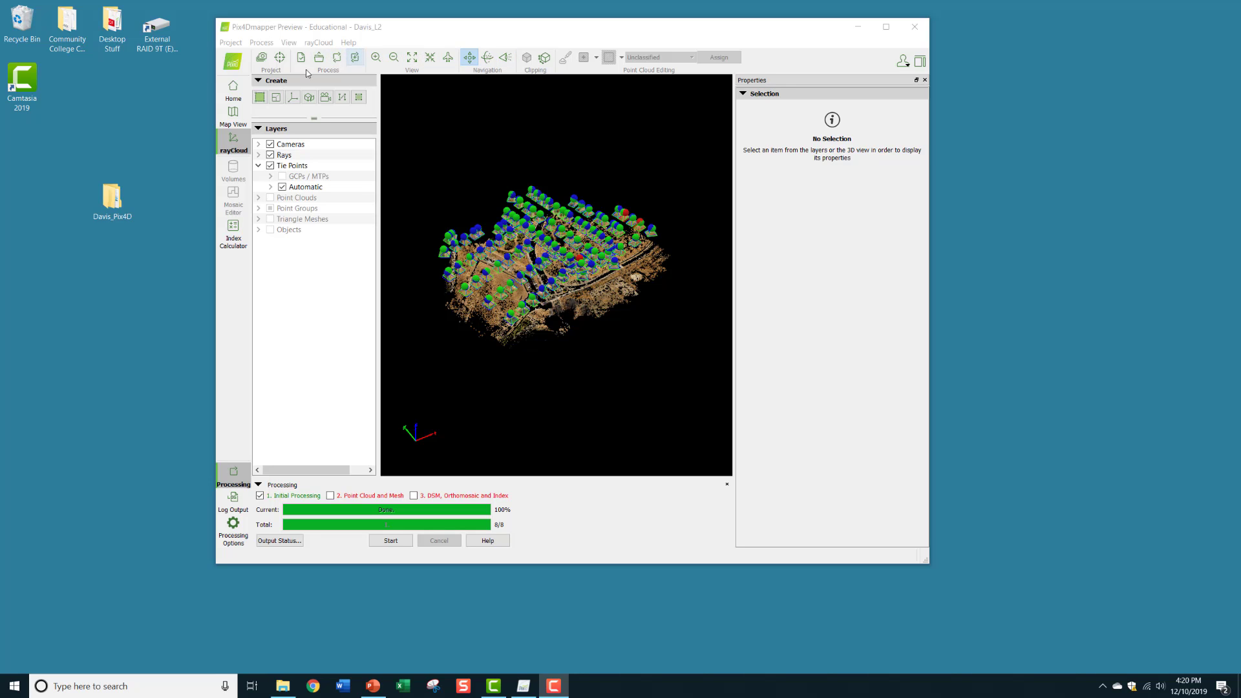
{"action": "left_click", "coordinate": [451, 60]}
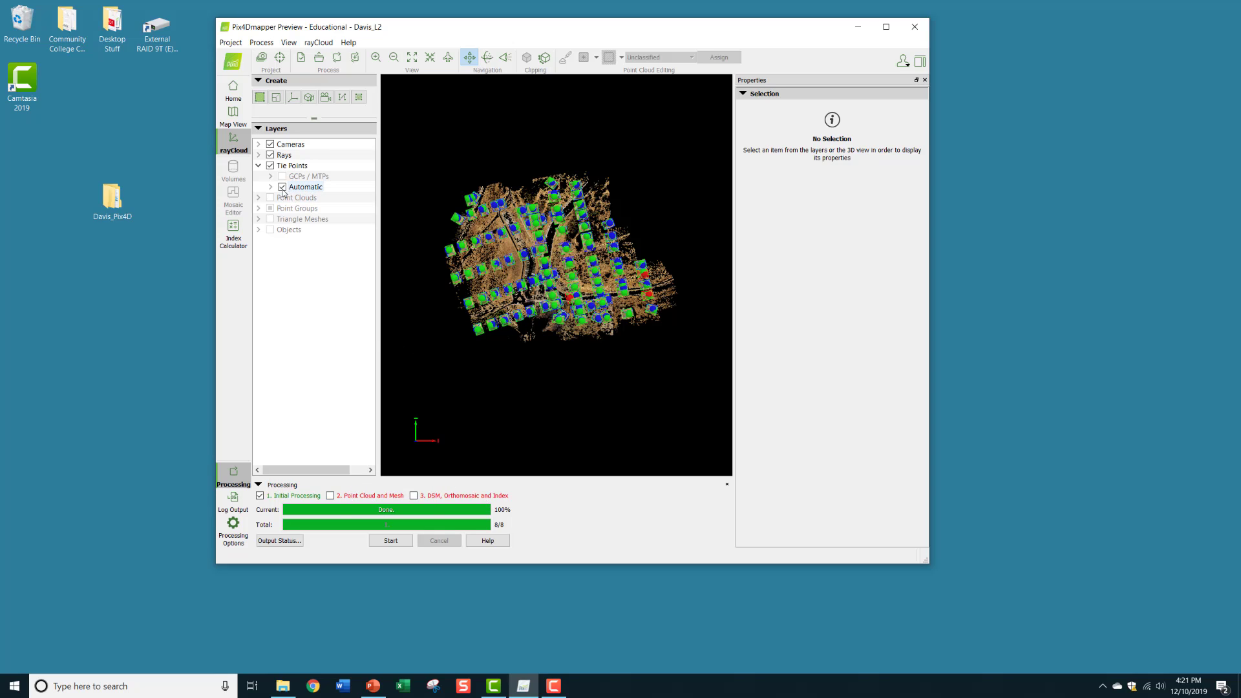
Hide and restore the tie points and the cameras in turn to compare the layers from above
{"action": "left_click", "coordinate": [270, 165]}
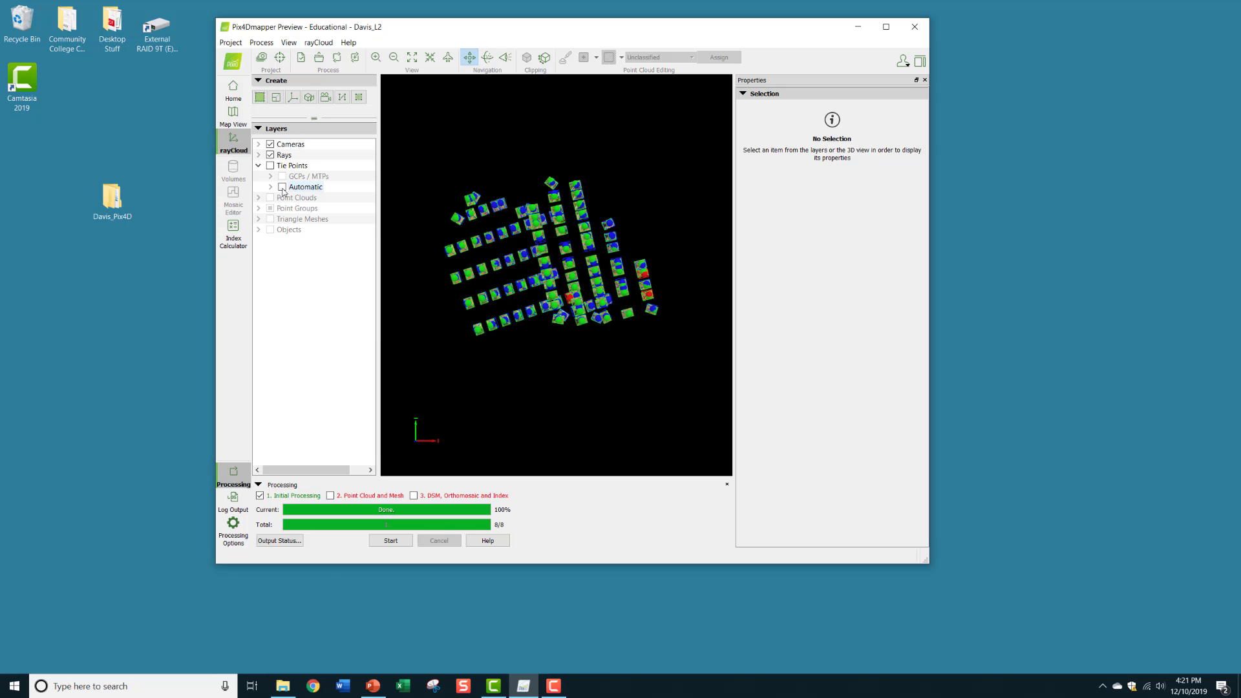
{"action": "left_click", "coordinate": [282, 188]}
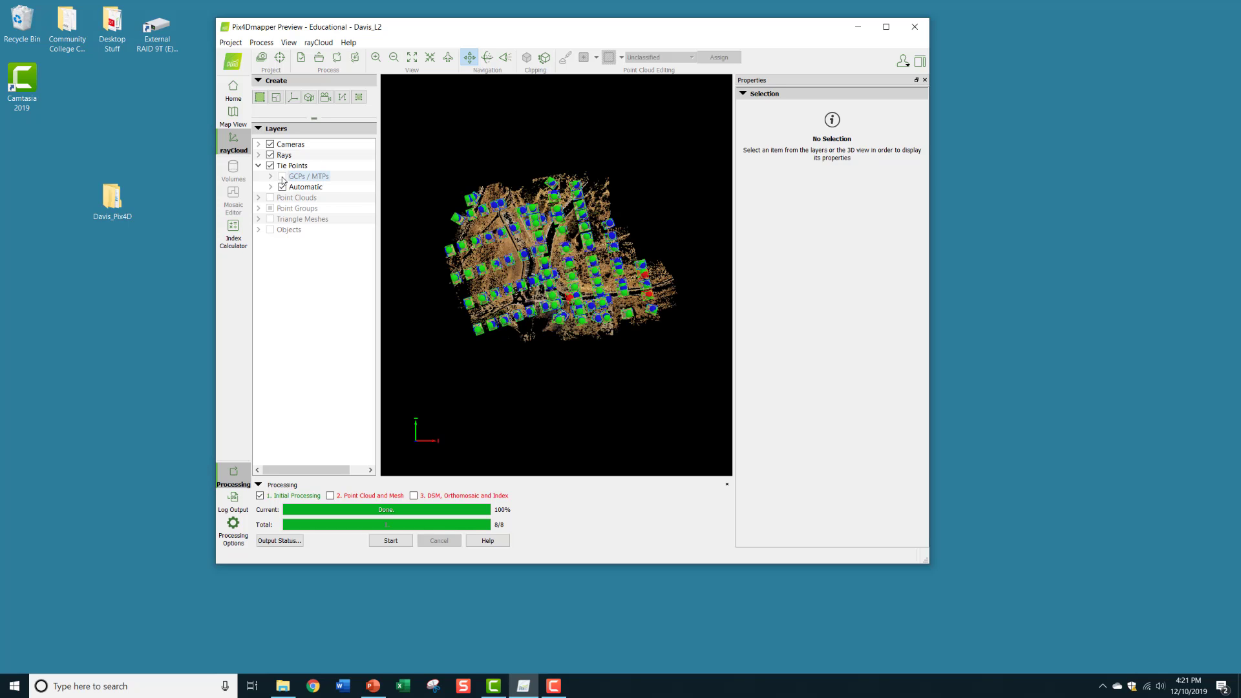
{"action": "left_click", "coordinate": [270, 144]}
{"action": "left_click", "coordinate": [270, 145]}
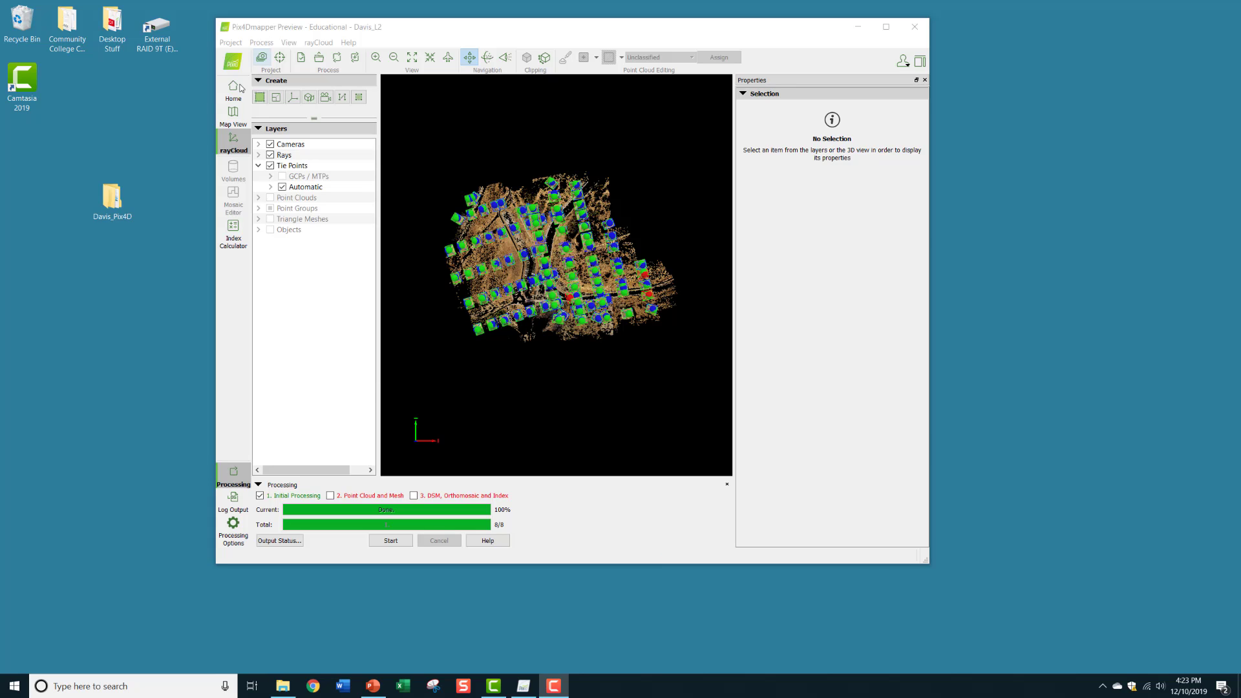
{"action": "left_click", "coordinate": [270, 144]}
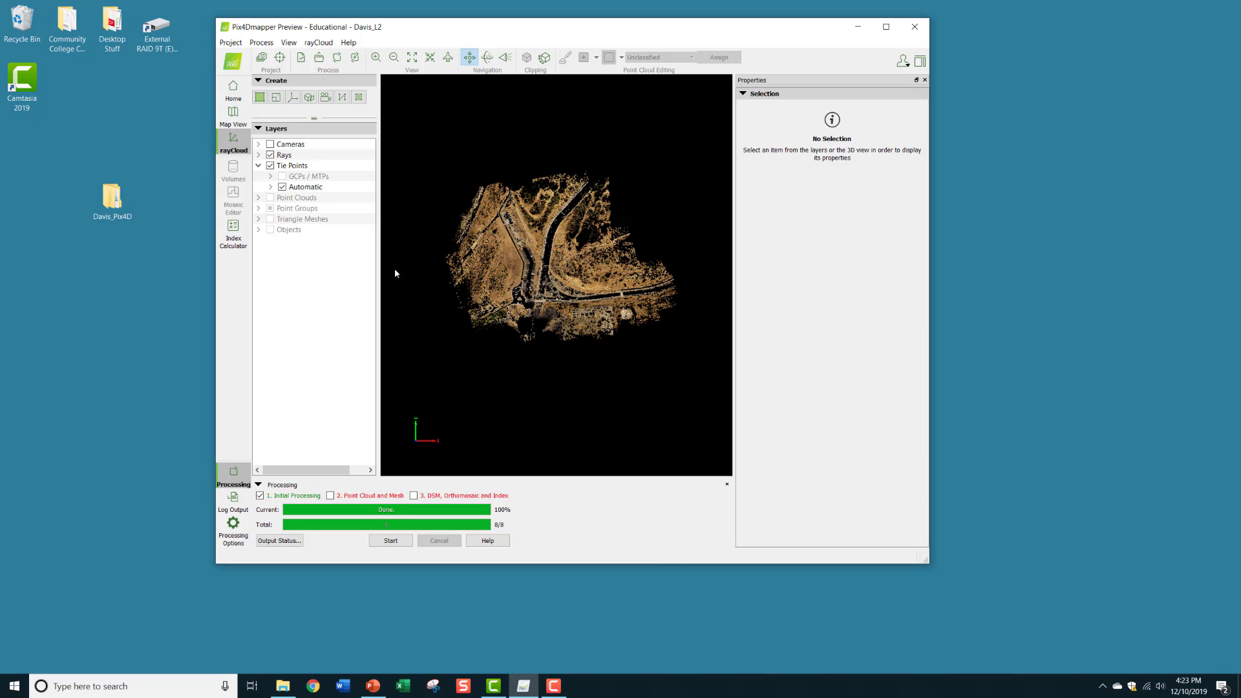
{"action": "left_click", "coordinate": [270, 144]}
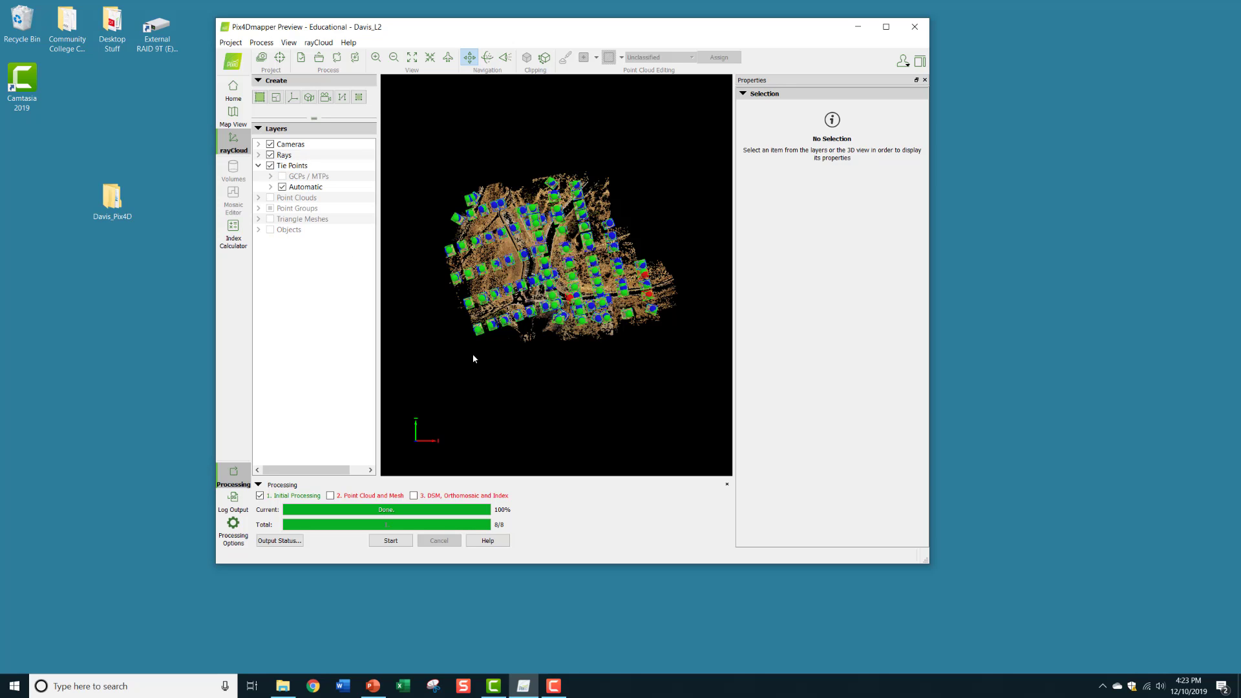
Inspect the camera positions above the terrain in the rayCloud from a closer, oblique side angle
{"action": "left_click_drag", "start_coordinate": [486, 356], "coordinate": [474, 378]}
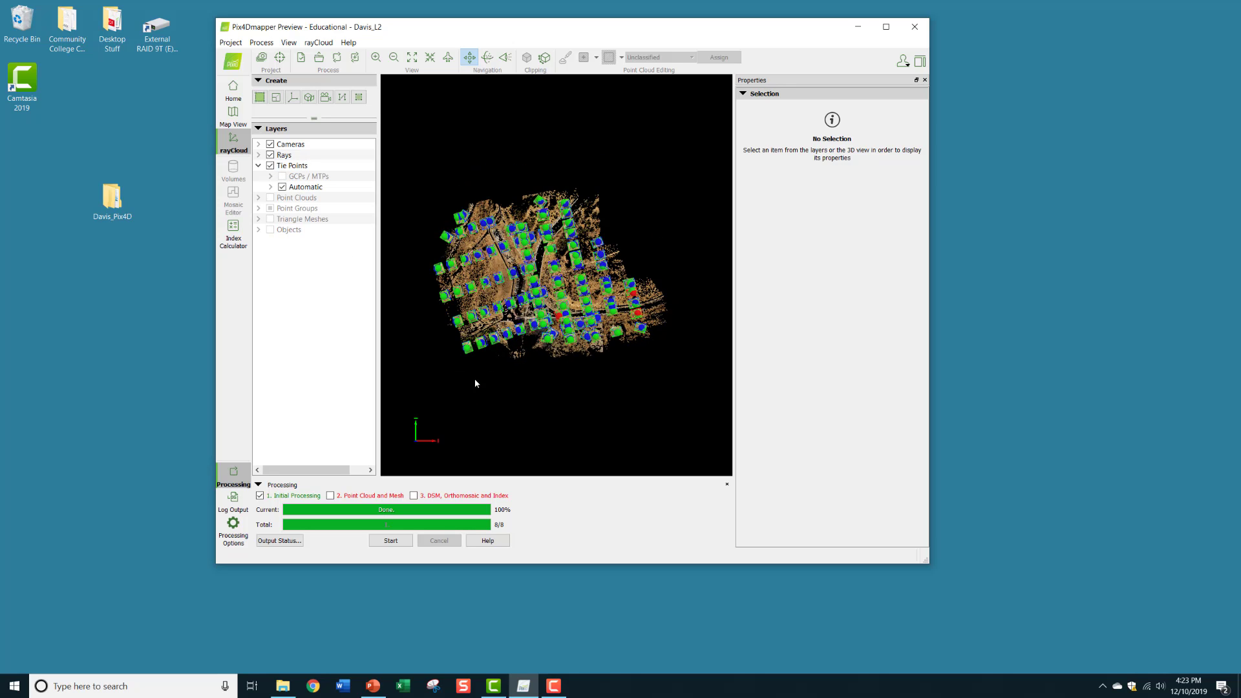
{"action": "mouse_move", "coordinate": [474, 378]}
{"action": "middle_mouse_down"}
{"action": "mouse_move", "coordinate": [483, 211]}
{"action": "mouse_move", "coordinate": [495, 188]}
{"action": "mouse_move", "coordinate": [495, 242]}
{"action": "mouse_move", "coordinate": [545, 188]}
{"action": "middle_mouse_up"}
{"action": "left_click", "coordinate": [498, 240]}
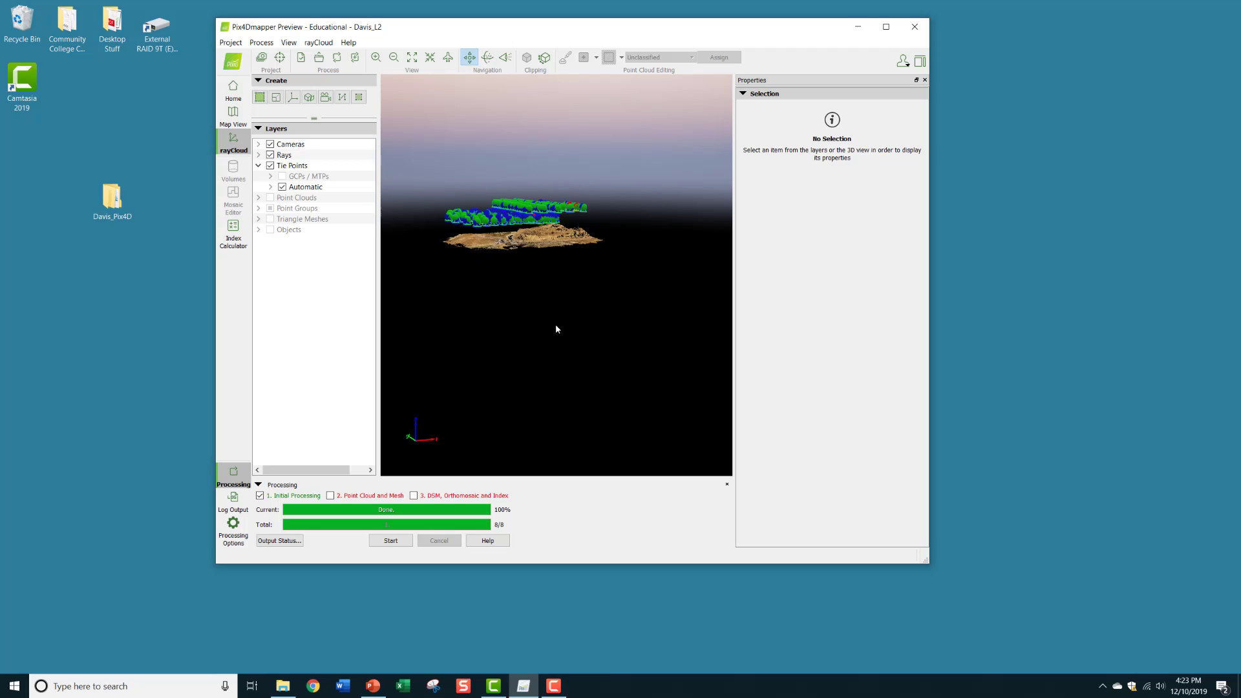
{"action": "scroll", "coordinate": [555, 325], "scroll_direction": "up", "scroll_amount": 2}
{"action": "left_click_drag", "start_coordinate": [542, 262], "coordinate": [570, 389]}
{"action": "mouse_move", "coordinate": [513, 287]}
{"action": "left_mouse_down"}
{"action": "mouse_move", "coordinate": [693, 406]}
{"action": "mouse_move", "coordinate": [580, 380]}
{"action": "left_mouse_up"}
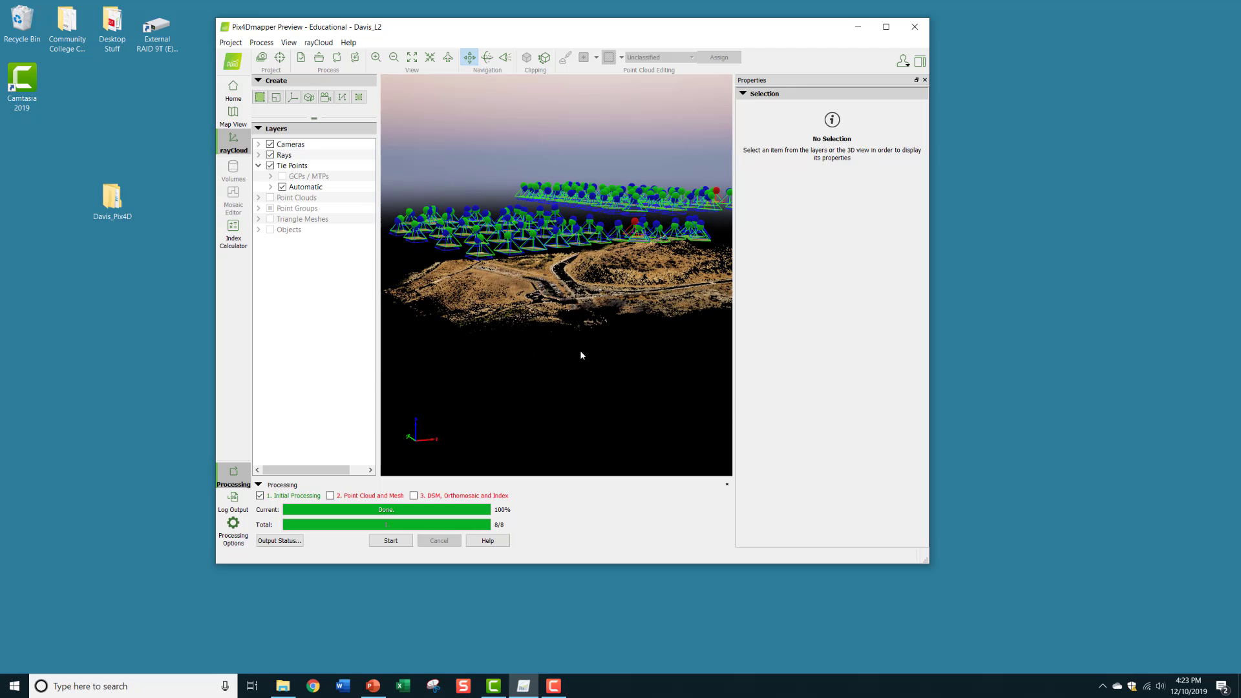
{"action": "left_click_drag", "start_coordinate": [574, 374], "coordinate": [576, 382]}
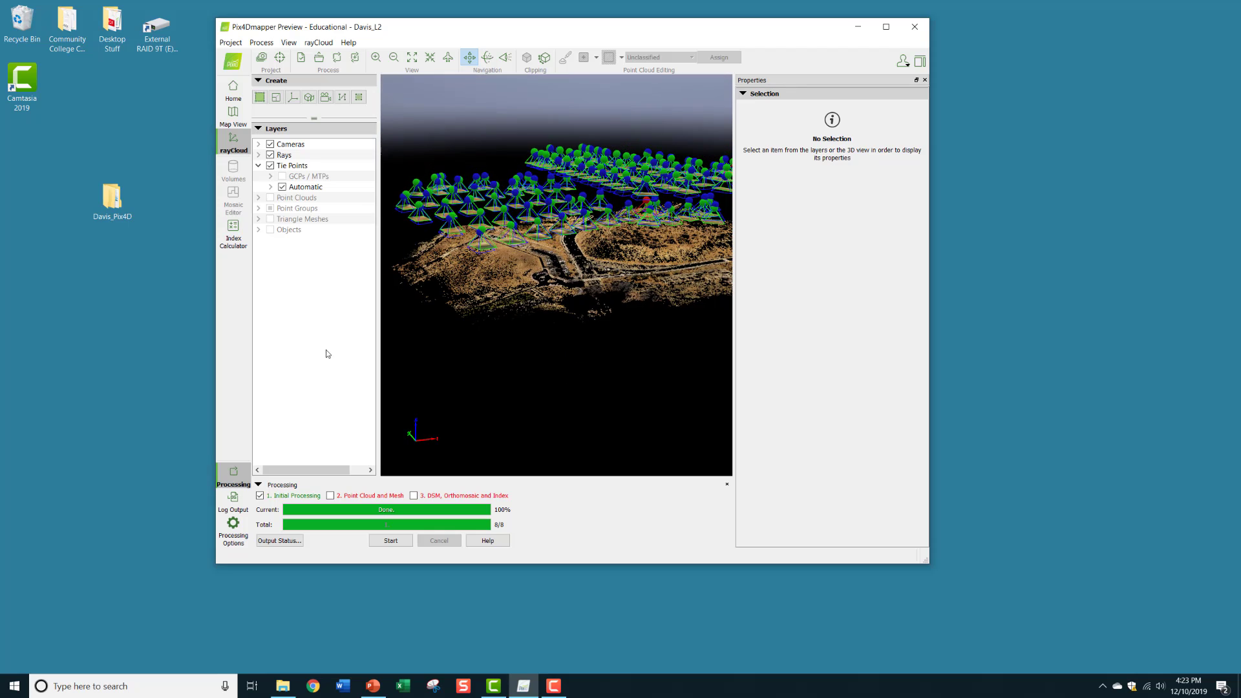
Switch the Cameras layer and the whole Tie Points layer off and on again in the oblique view
{"action": "left_click", "coordinate": [270, 144]}
{"action": "left_click", "coordinate": [270, 145]}
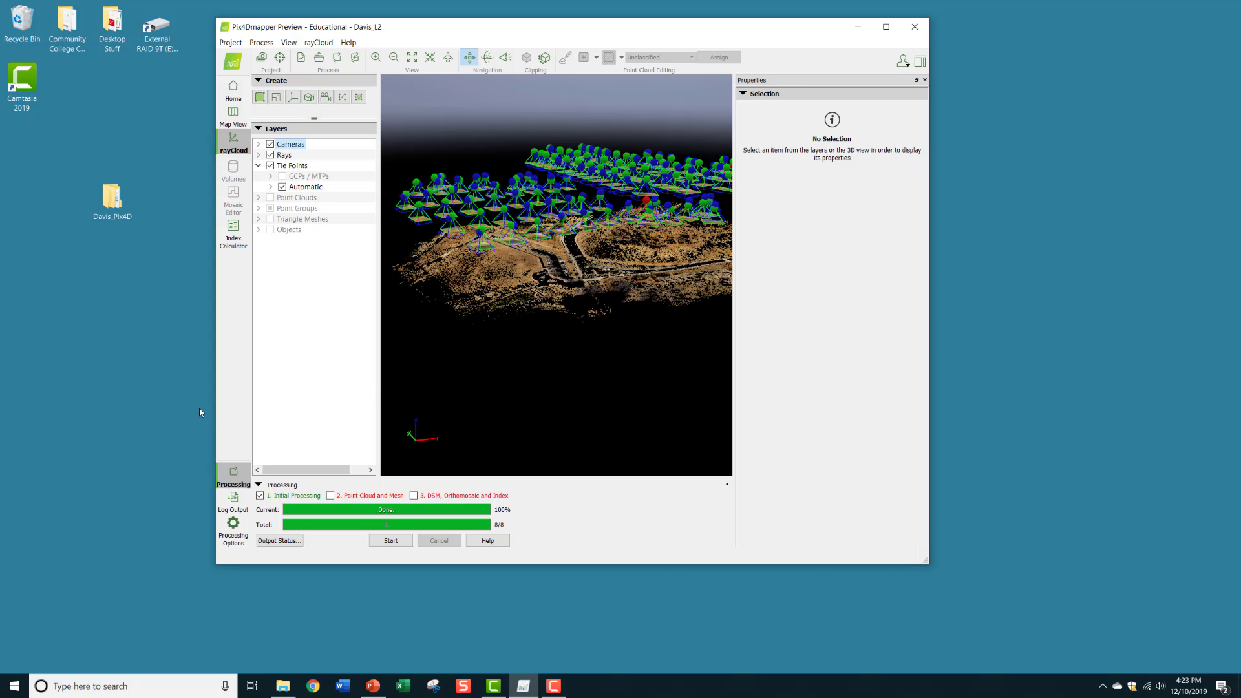
{"action": "left_click", "coordinate": [270, 167]}
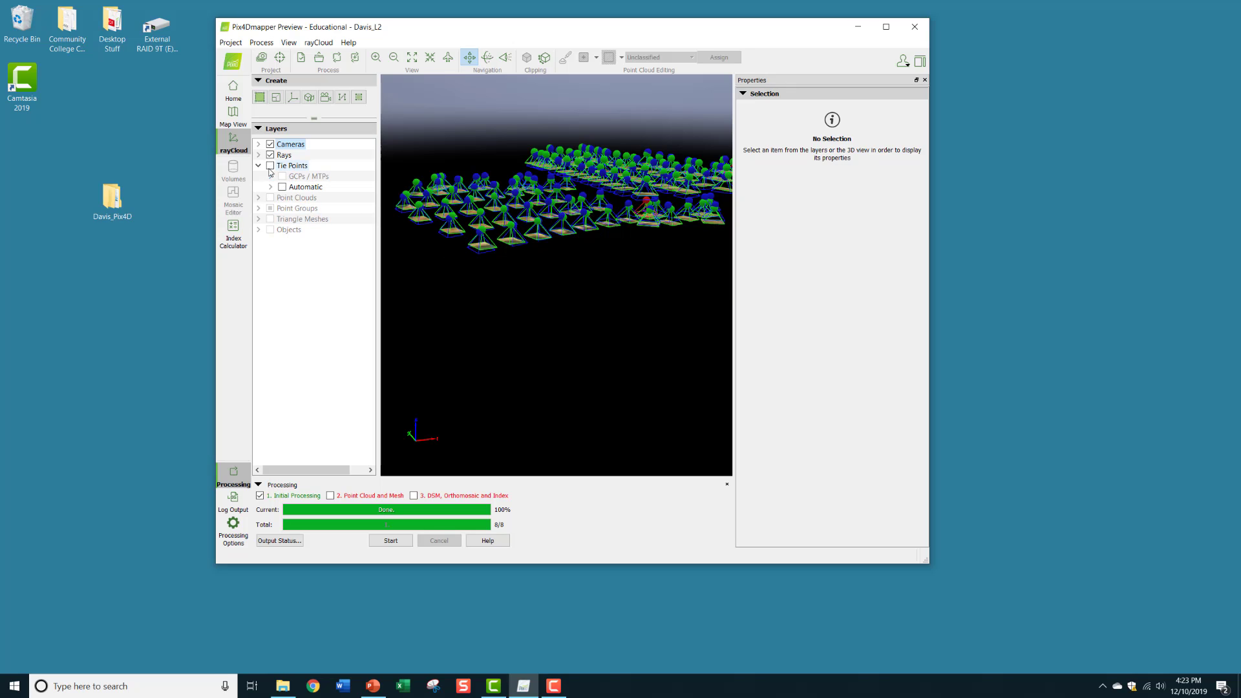
{"action": "left_click", "coordinate": [270, 165]}
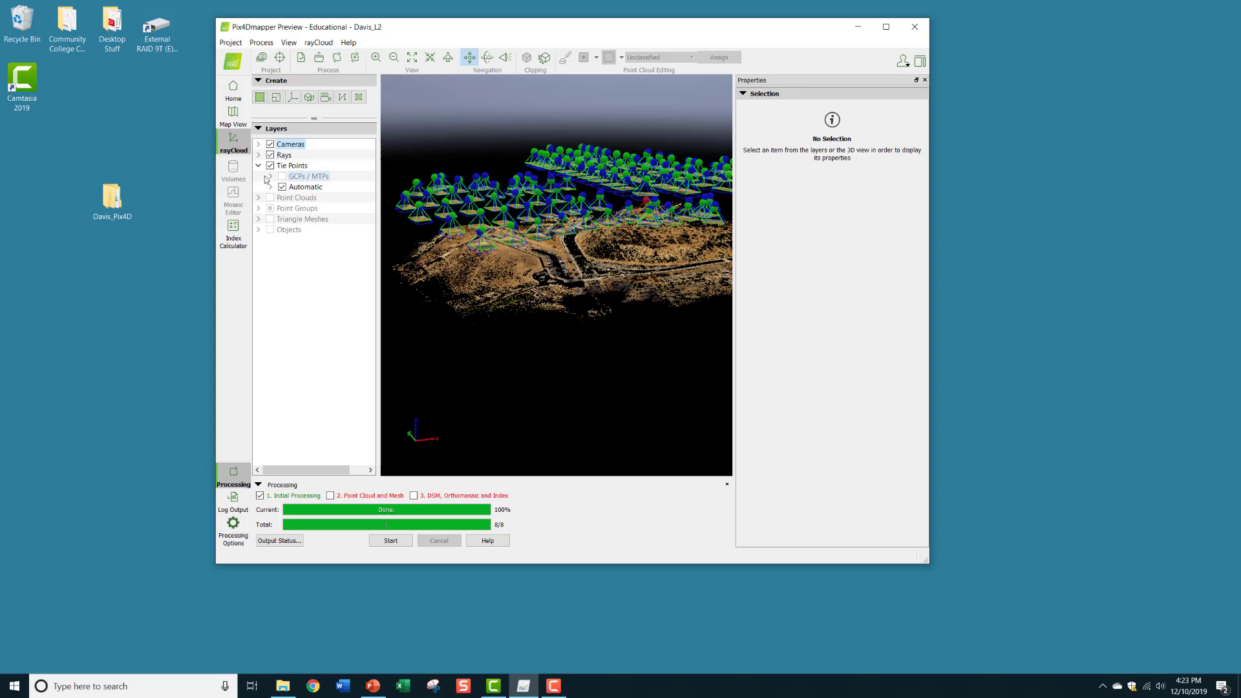
Collapse and re-expand the Tie Points group, and toggle the Automatic tie points to see what they contribute, leaving them visible
{"action": "left_click", "coordinate": [258, 167]}
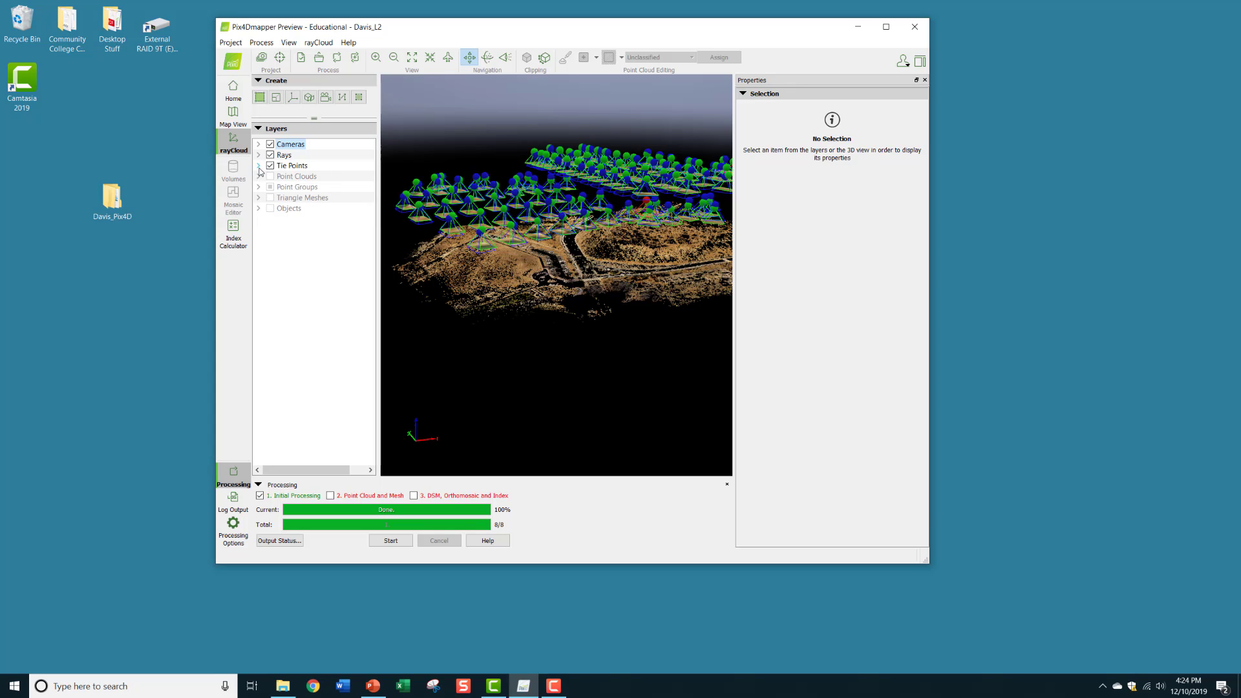
{"action": "left_click", "coordinate": [259, 167]}
{"action": "left_click", "coordinate": [259, 168]}
{"action": "left_click", "coordinate": [258, 167]}
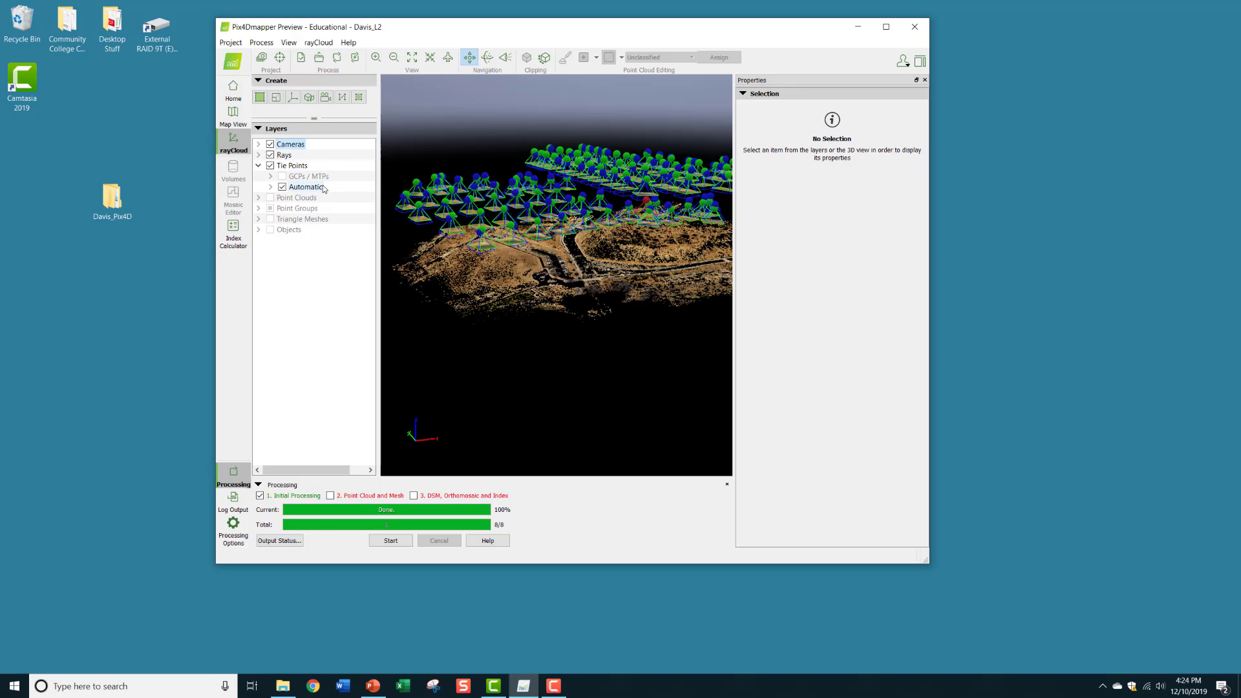
{"action": "left_click", "coordinate": [282, 187]}
{"action": "left_click", "coordinate": [282, 187]}
{"action": "left_click", "coordinate": [282, 188]}
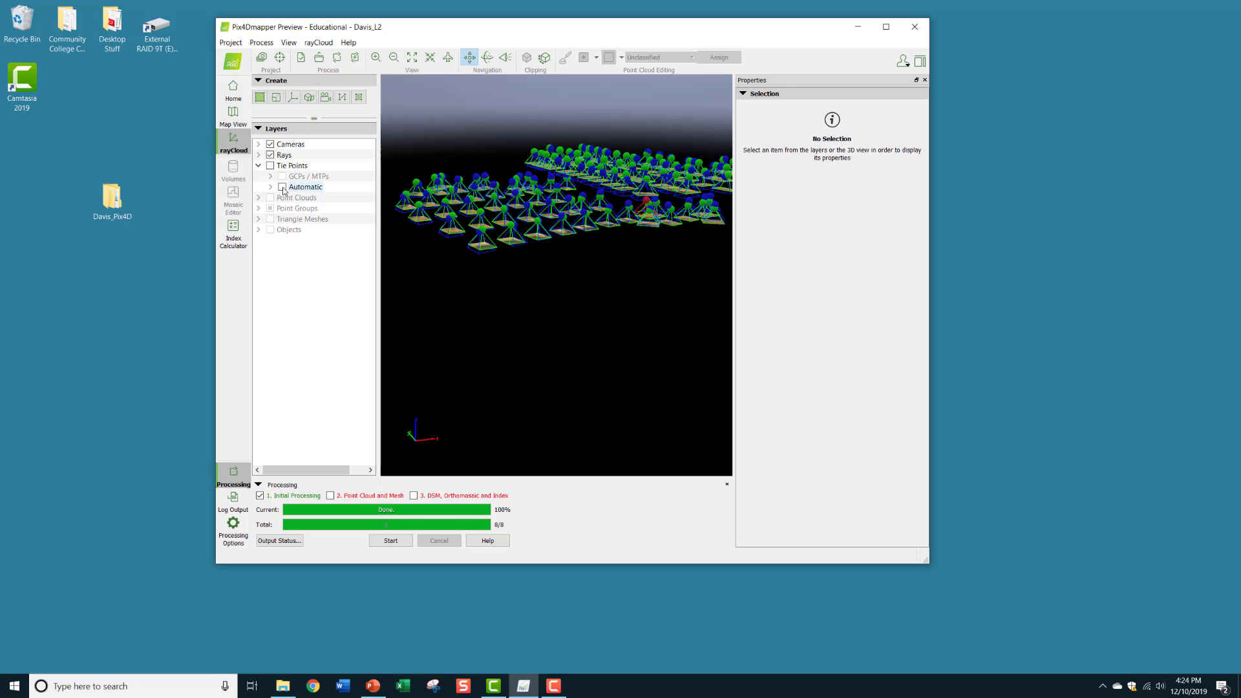
{"action": "left_click", "coordinate": [283, 188]}
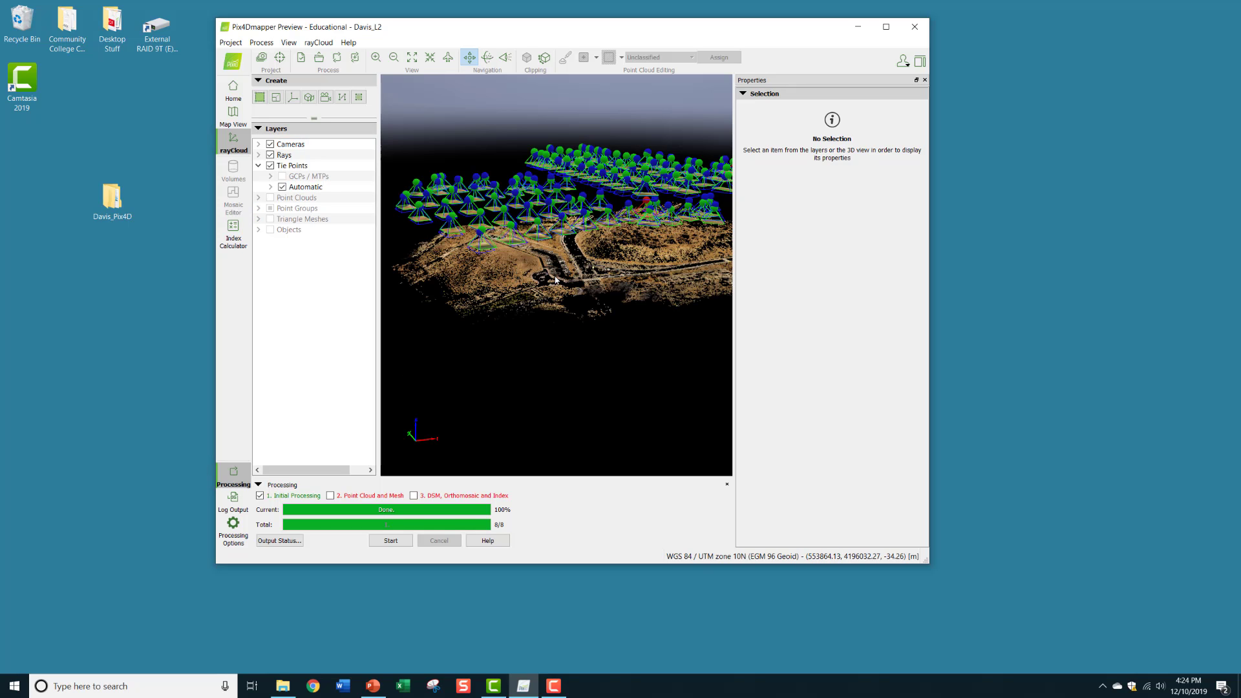
{"action": "left_click", "coordinate": [283, 188]}
{"action": "left_click", "coordinate": [283, 187]}
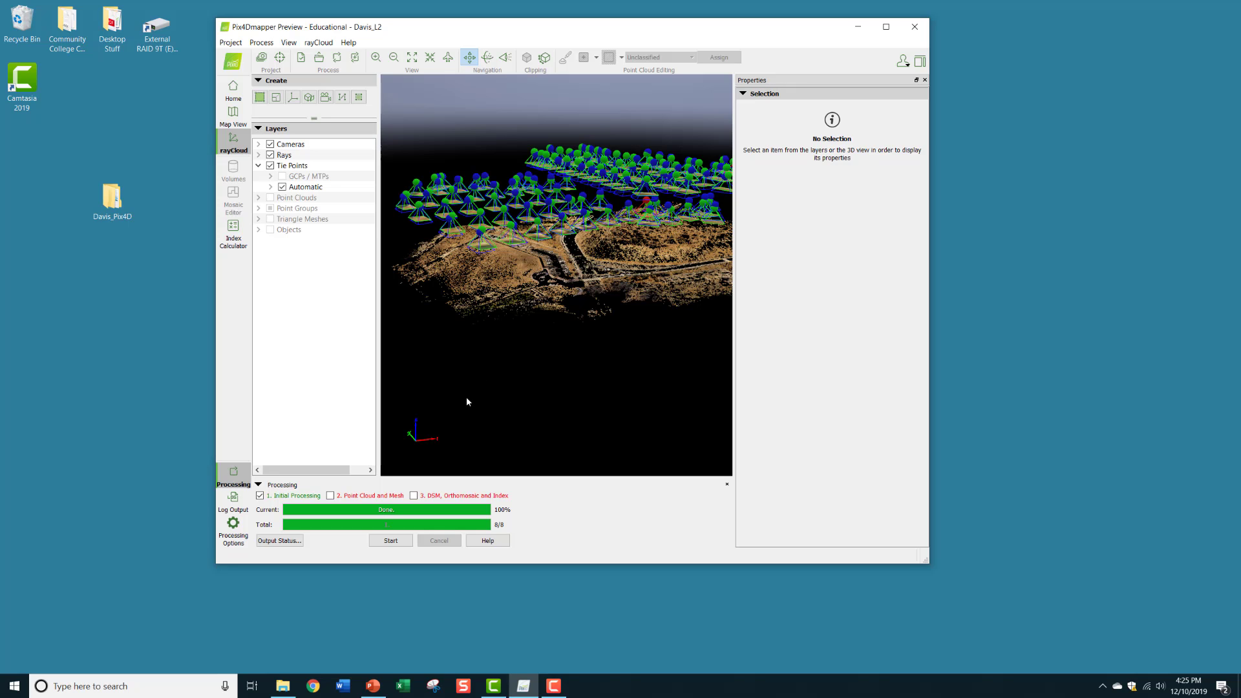
Pan and tilt the rayCloud to view the entire site together with all its camera positions
{"action": "left_click_drag", "start_coordinate": [467, 401], "coordinate": [429, 446]}
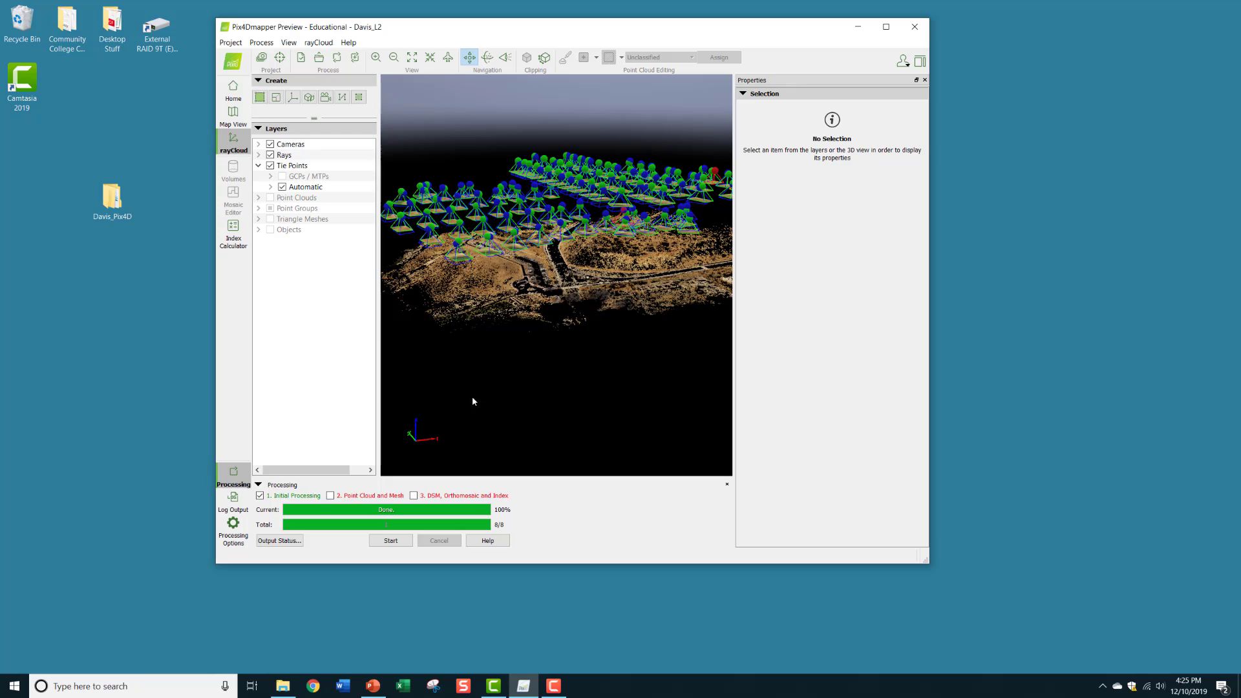
{"action": "mouse_move", "coordinate": [471, 397]}
{"action": "left_mouse_down"}
{"action": "mouse_move", "coordinate": [470, 418]}
{"action": "mouse_move", "coordinate": [470, 380]}
{"action": "mouse_move", "coordinate": [462, 406]}
{"action": "left_mouse_up"}
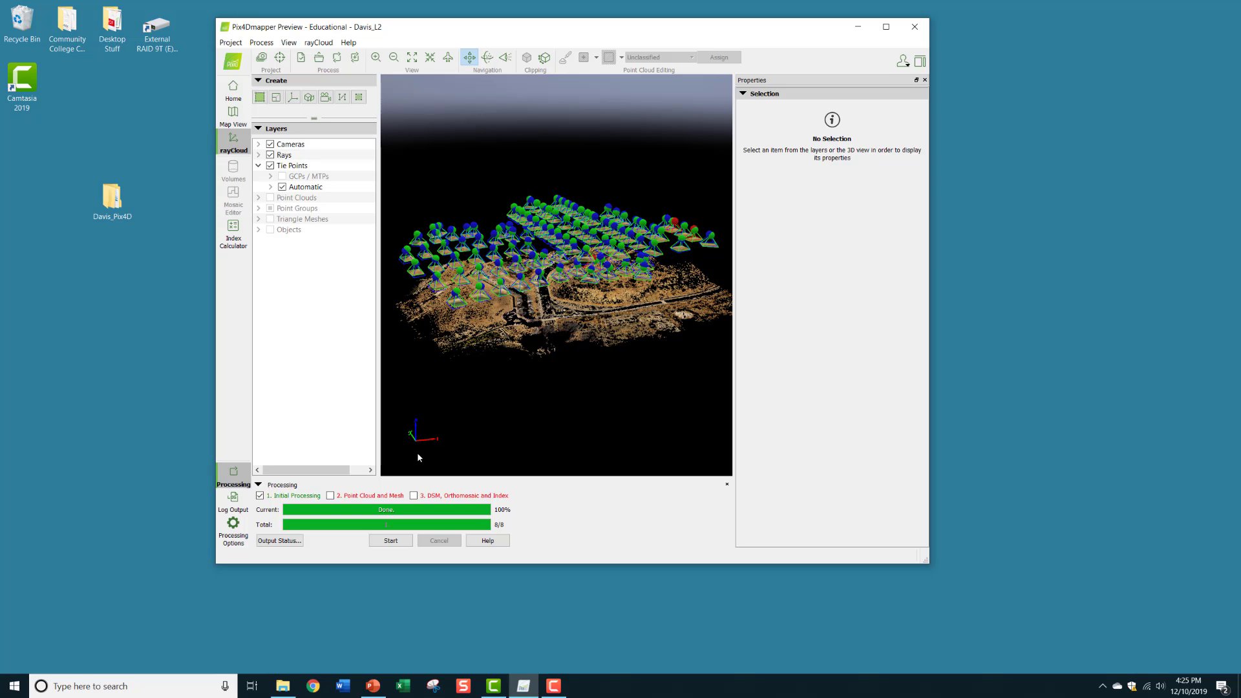
{"action": "left_click_drag", "start_coordinate": [418, 451], "coordinate": [363, 484]}
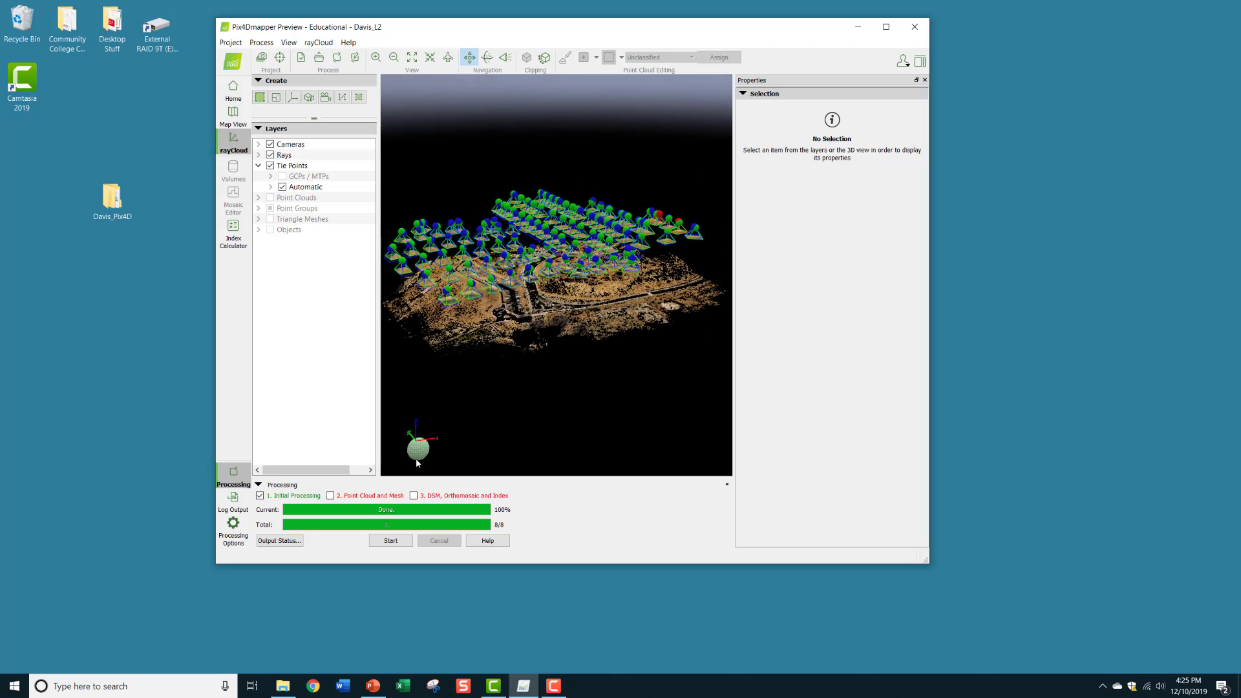
Set the rayCloud to trackball navigation mode and rotate the site with its camera positions to a tilted view
{"action": "left_click_drag", "start_coordinate": [435, 455], "coordinate": [410, 451]}
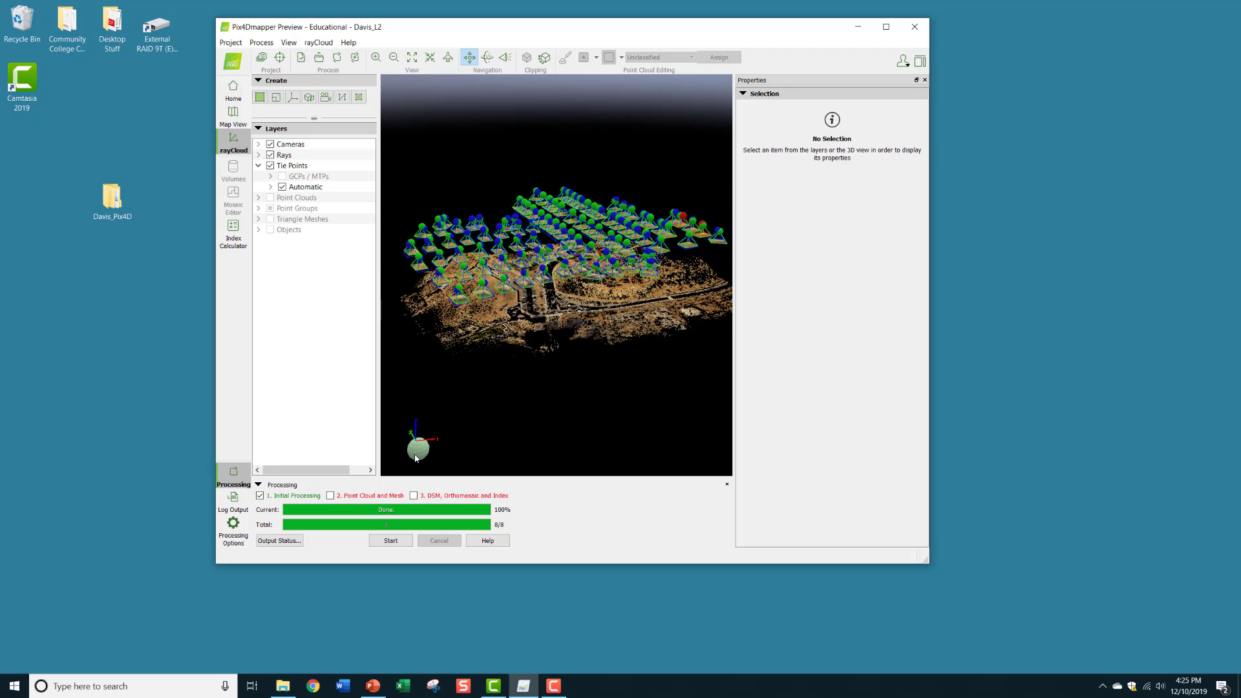
{"action": "scroll", "coordinate": [409, 451], "scroll_direction": "up", "scroll_amount": 1}
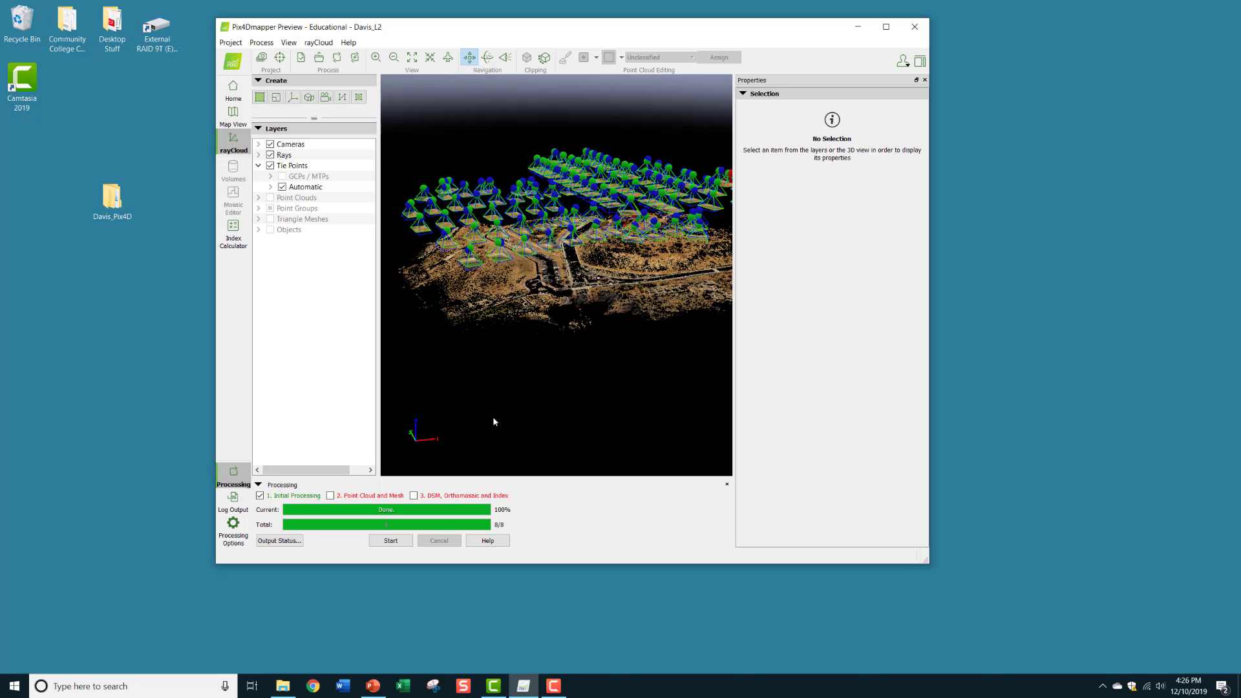
{"action": "mouse_move", "coordinate": [497, 411]}
{"action": "left_mouse_down"}
{"action": "mouse_move", "coordinate": [529, 405]}
{"action": "mouse_move", "coordinate": [509, 411]}
{"action": "mouse_move", "coordinate": [513, 399]}
{"action": "mouse_move", "coordinate": [489, 391]}
{"action": "left_mouse_up"}
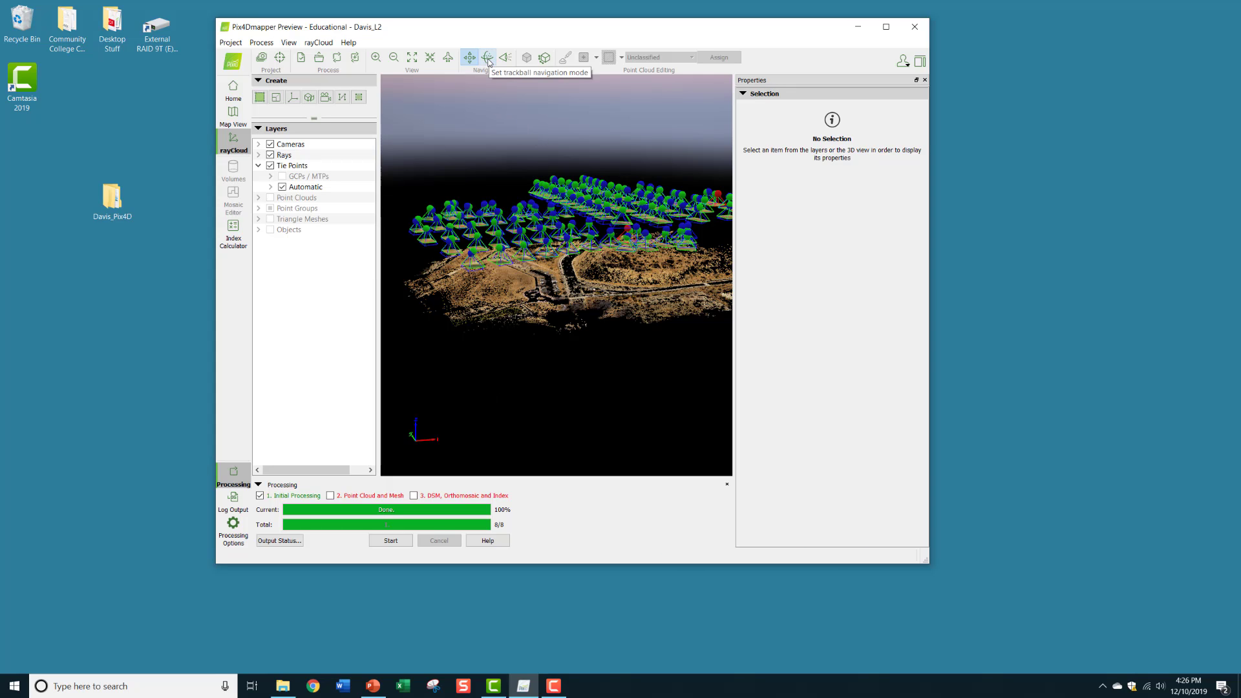
{"action": "left_click", "coordinate": [487, 58]}
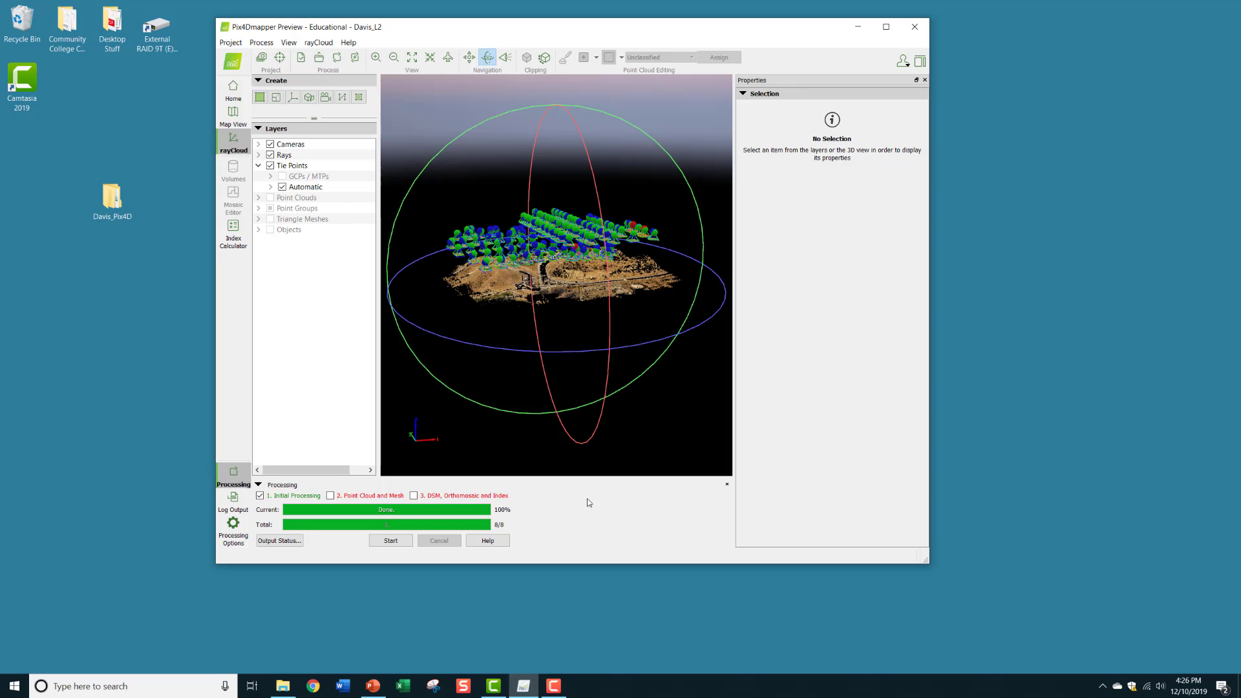
{"action": "left_click_drag", "start_coordinate": [586, 423], "coordinate": [502, 450]}
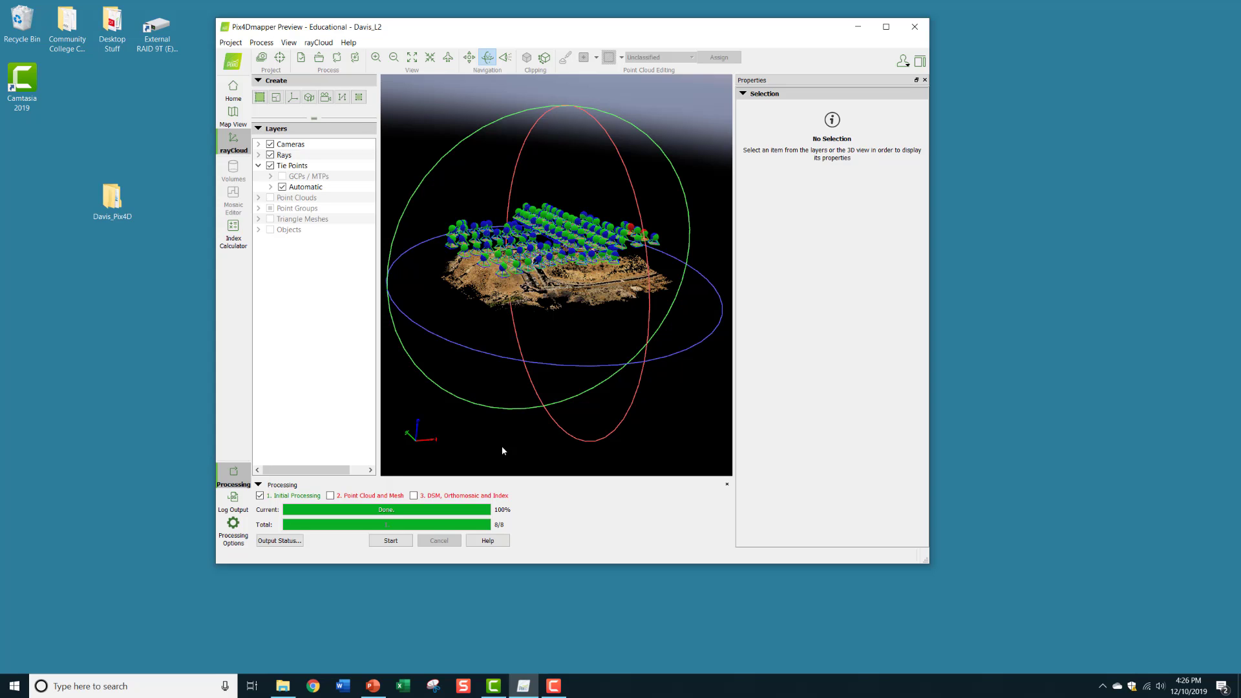
Set the rayCloud to first-person navigation mode and move through the scene, turning and changing the distance to the cameras and tie points
{"action": "left_click", "coordinate": [505, 58]}
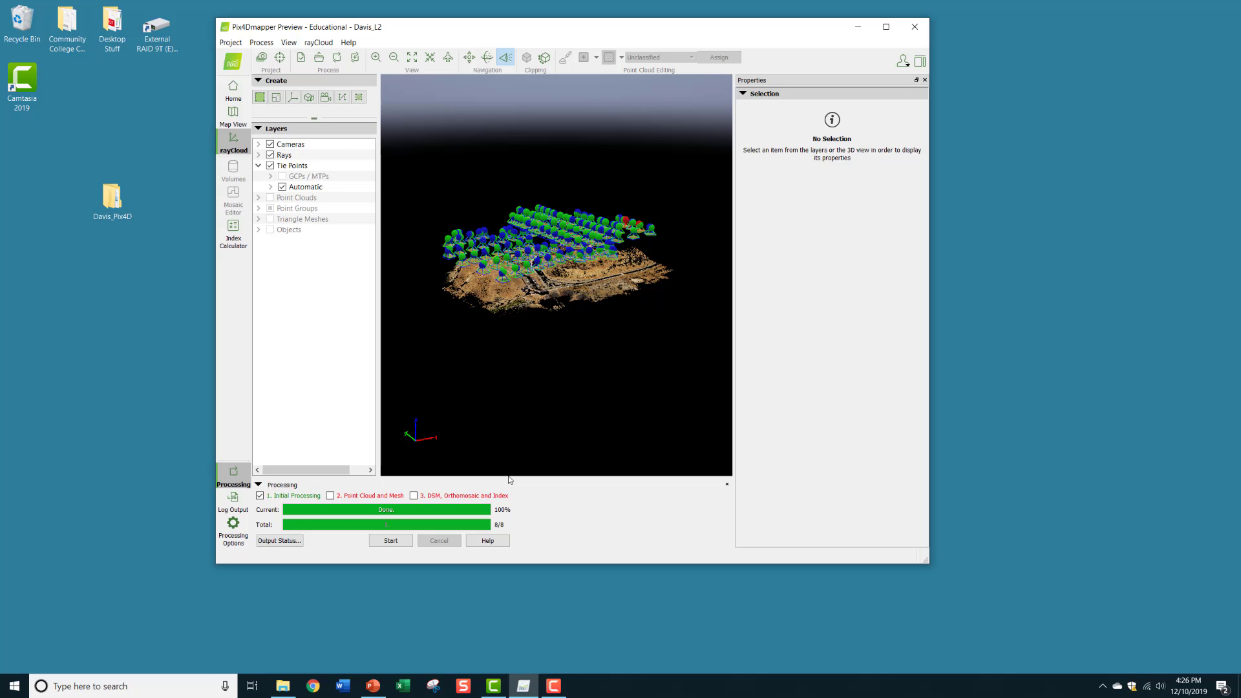
{"action": "key", "text": "Up"}
{"action": "key", "text": "Left"}
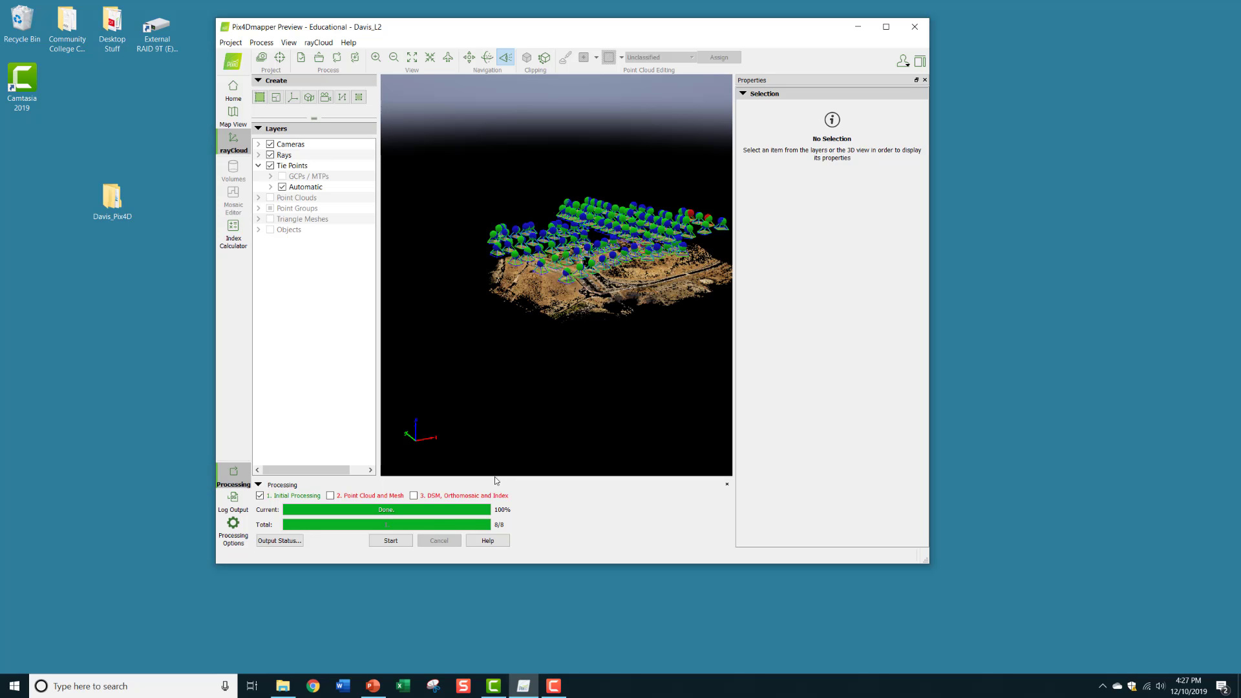
{"action": "left_click_drag", "start_coordinate": [509, 445], "coordinate": [534, 432]}
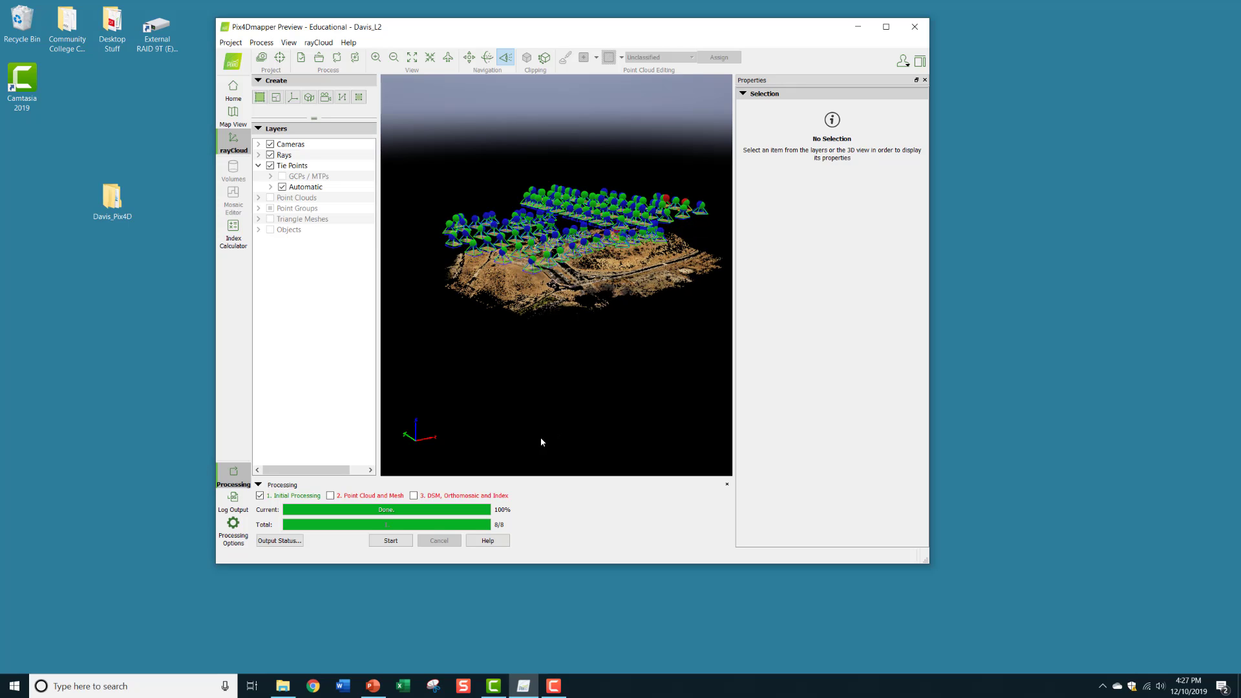
{"action": "scroll", "coordinate": [537, 439], "scroll_direction": "down", "scroll_amount": 1}
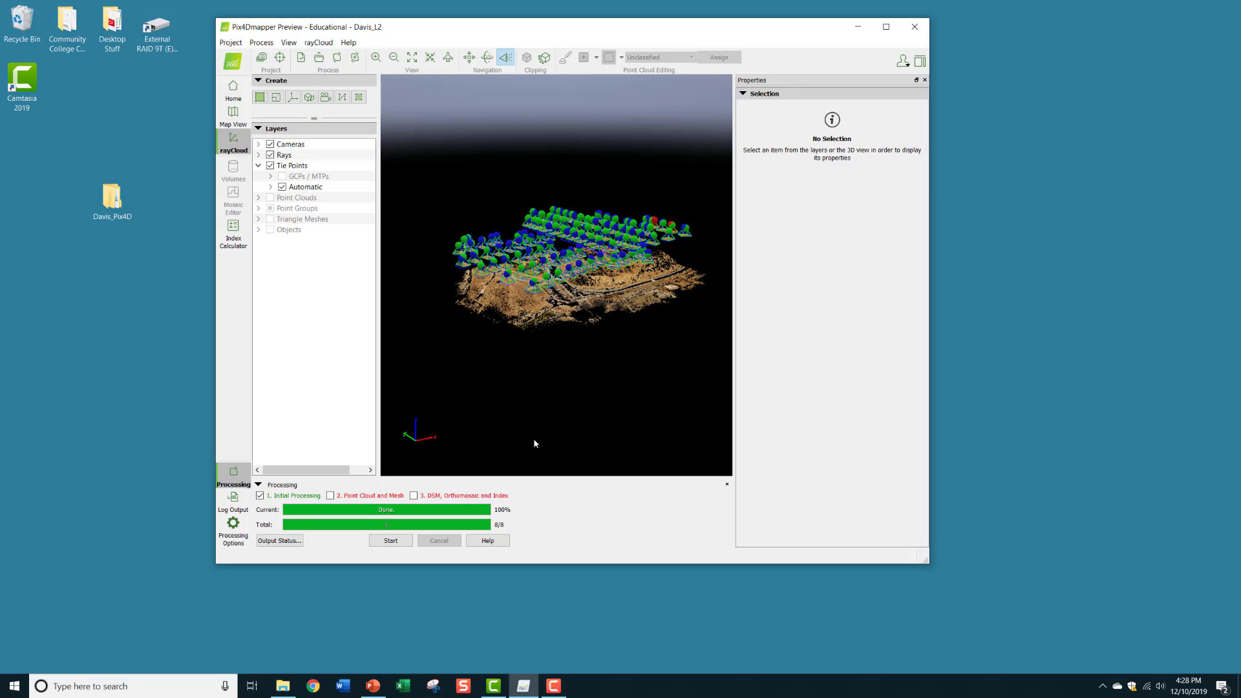
{"action": "scroll", "coordinate": [527, 417], "scroll_direction": "up", "scroll_amount": 1}
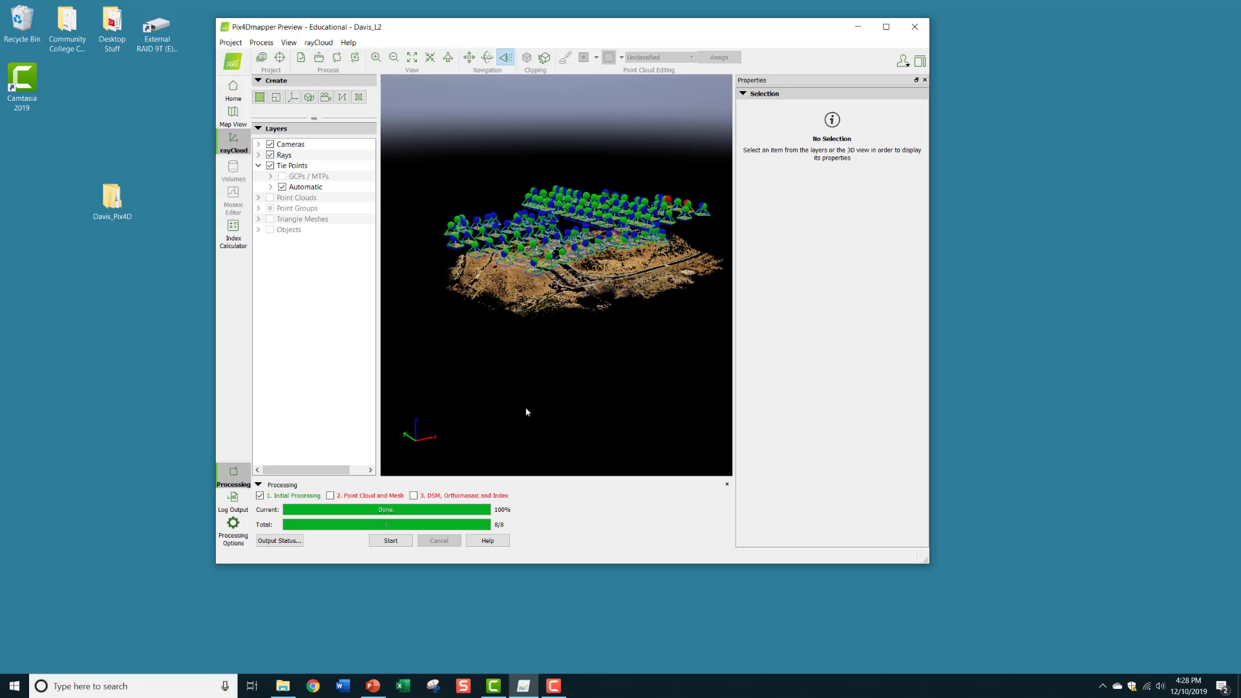